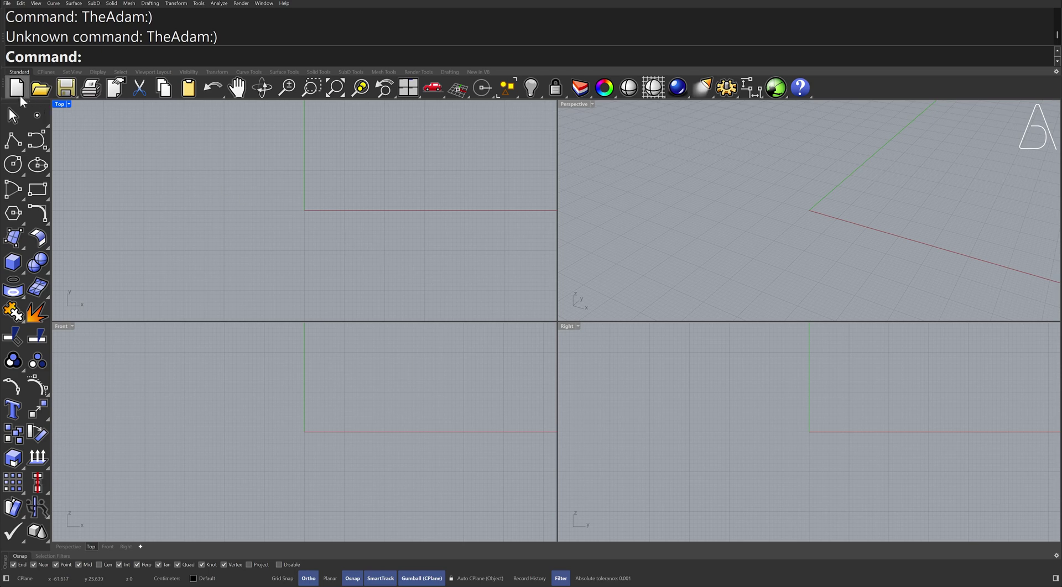
# Step: Start a new model from the Small Objects - Centimeters template
pyautogui.click(17, 88)
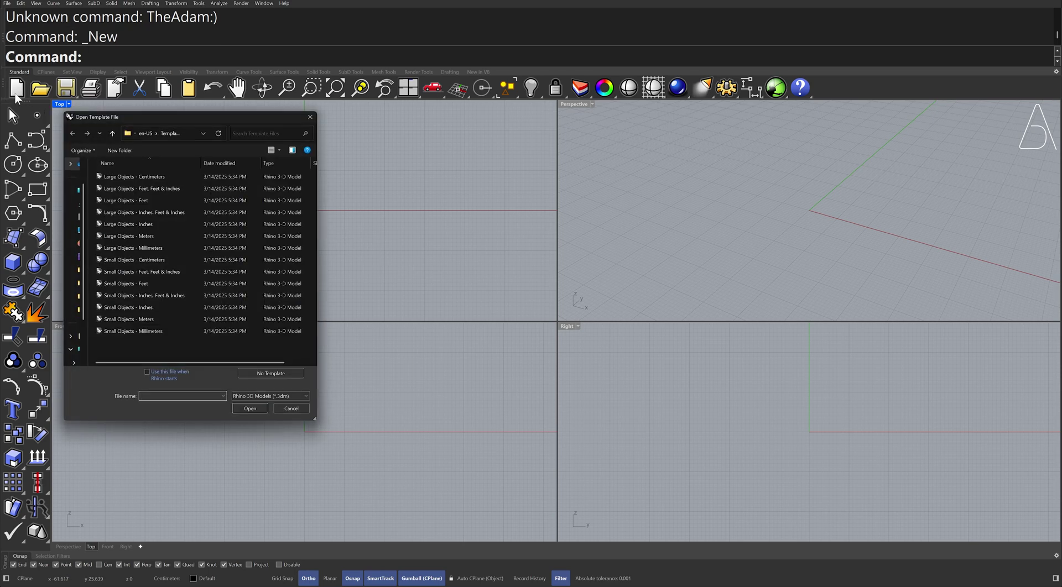
pyautogui.doubleClick(180, 259)
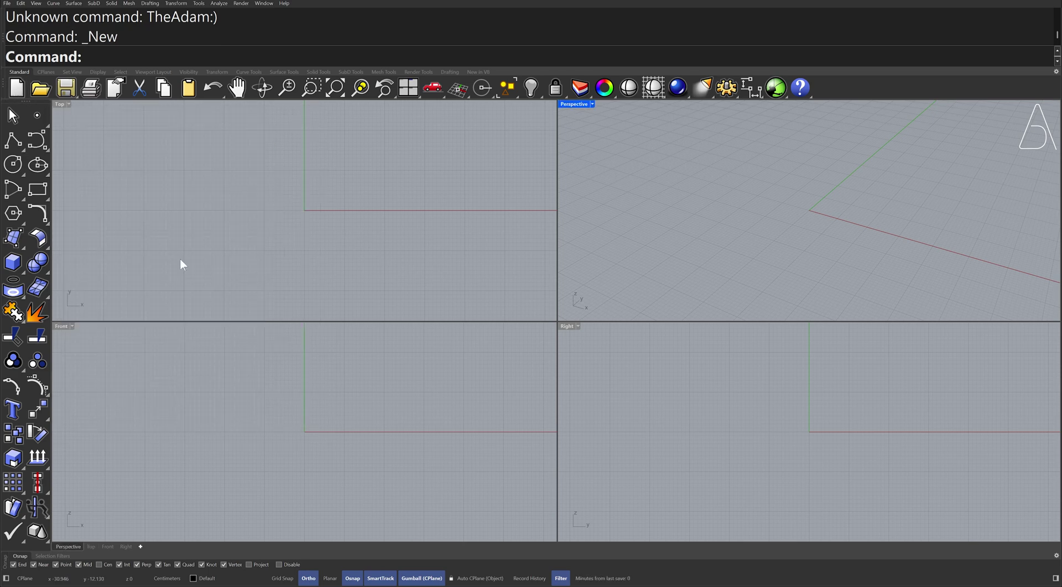
# Step: Maximize the Perspective viewport and pan to bring the grid origin into view
pyautogui.doubleClick(572, 105)
pyautogui.scroll(-3, 504, 197)
pyautogui.keyDown('shift'); pyautogui.moveTo(567, 220); pyautogui.dragTo(275, 251, button='right'); pyautogui.keyUp('shift')
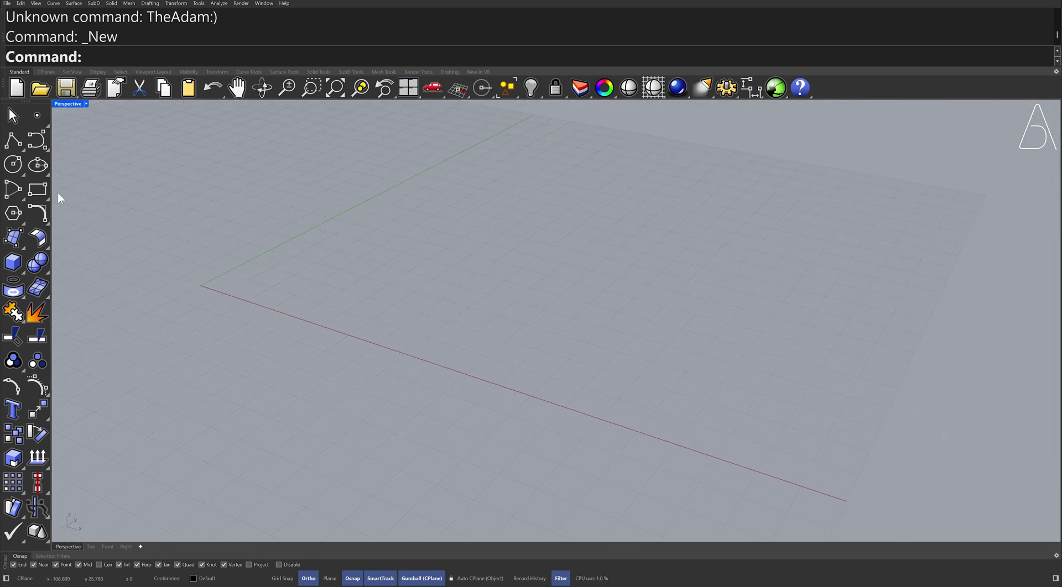
# Step: Draw a vertical rectangle from the origin, 150 long and 40 high
pyautogui.click(38, 190)
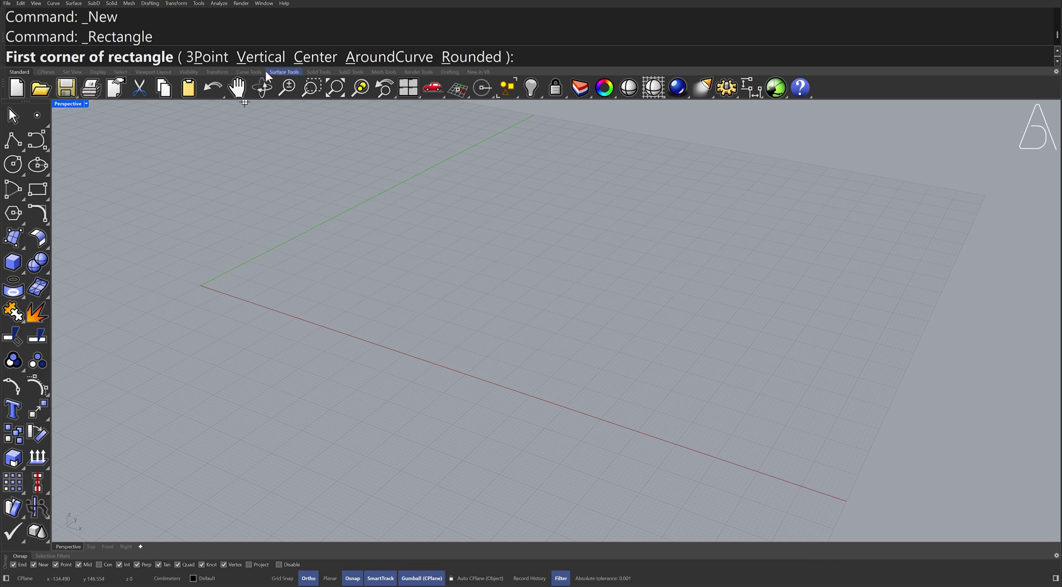
pyautogui.click(260, 57)
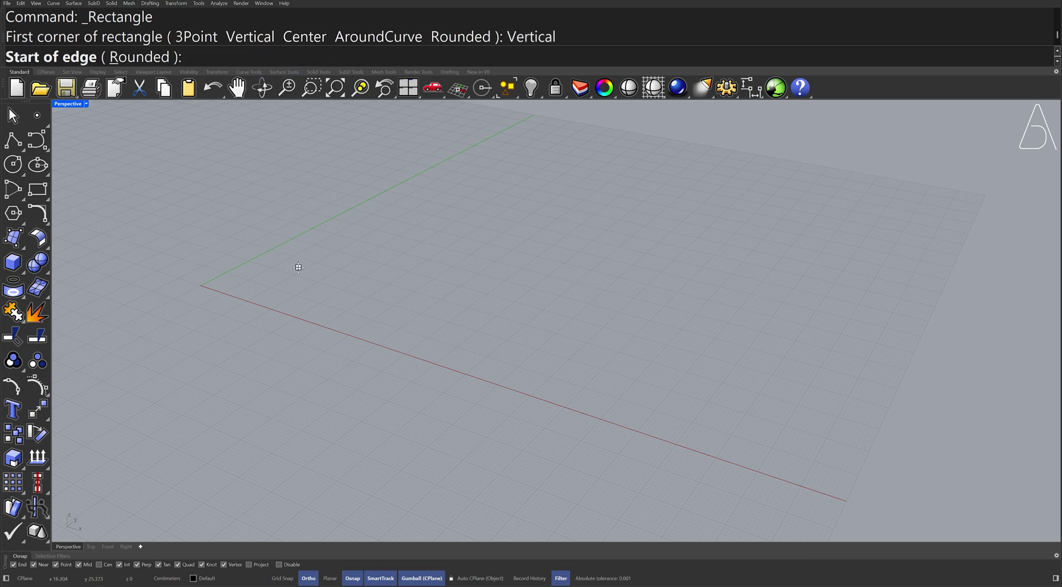
pyautogui.write('0')
pyautogui.press('Return')
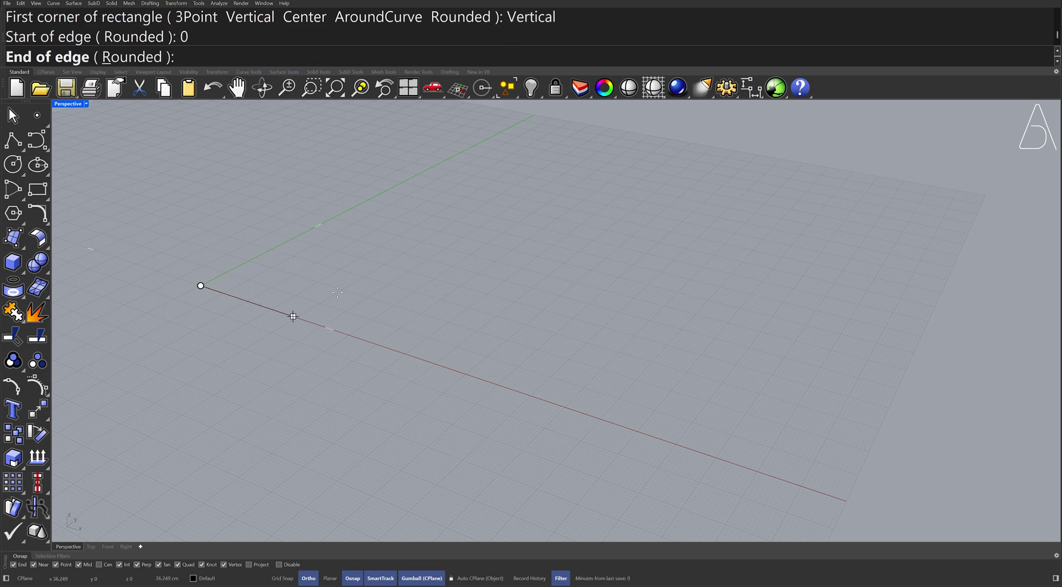
pyautogui.write('150')
pyautogui.press('Return')
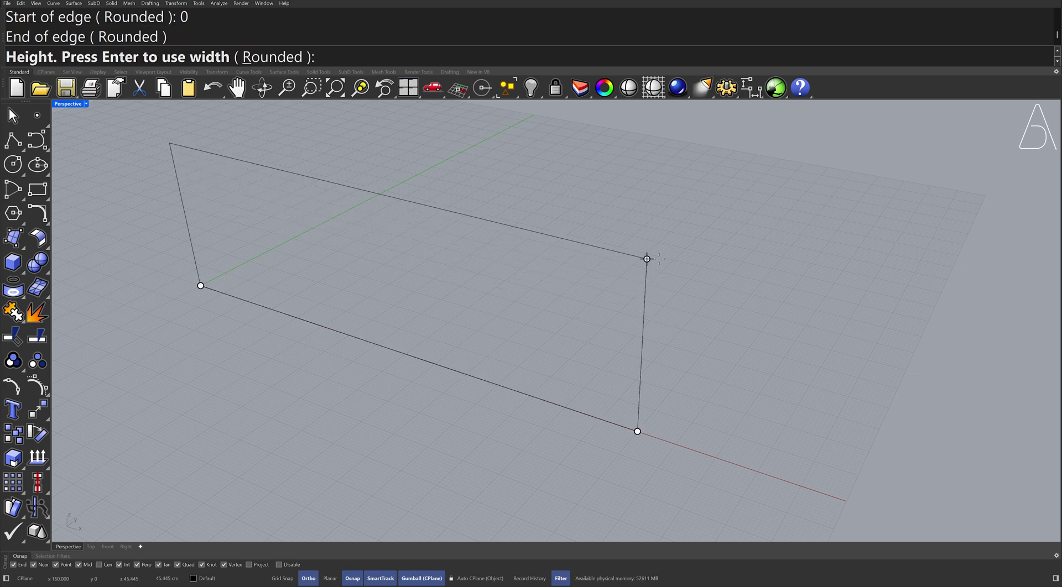
pyautogui.write('40')
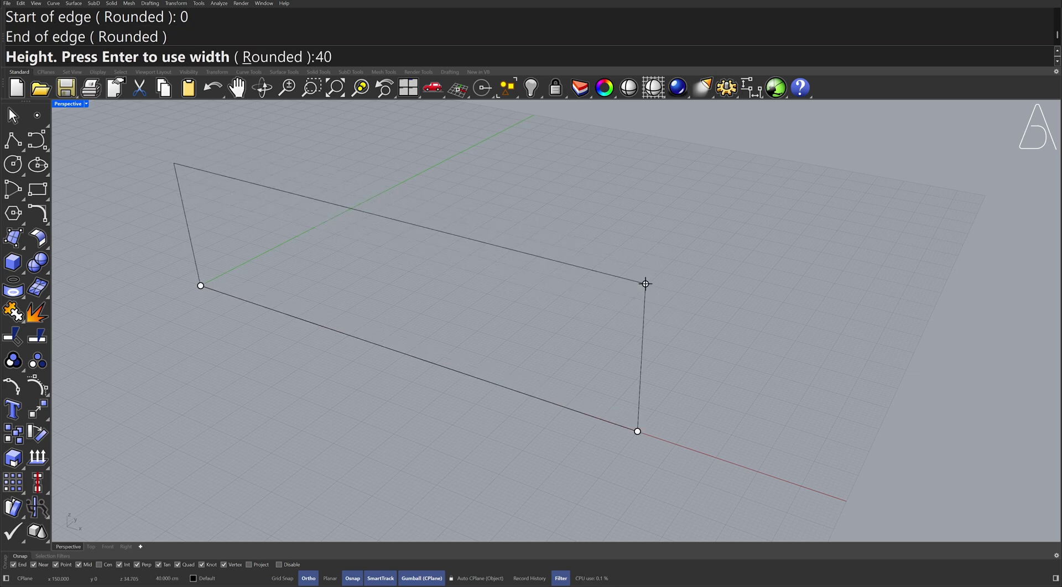
pyautogui.press('Return')
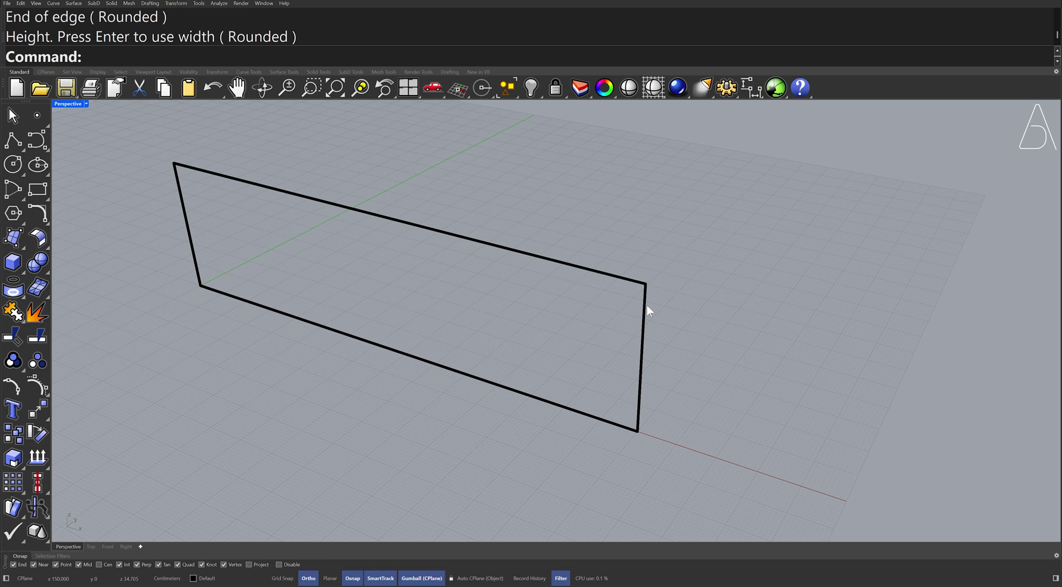
pyautogui.click(512, 251)
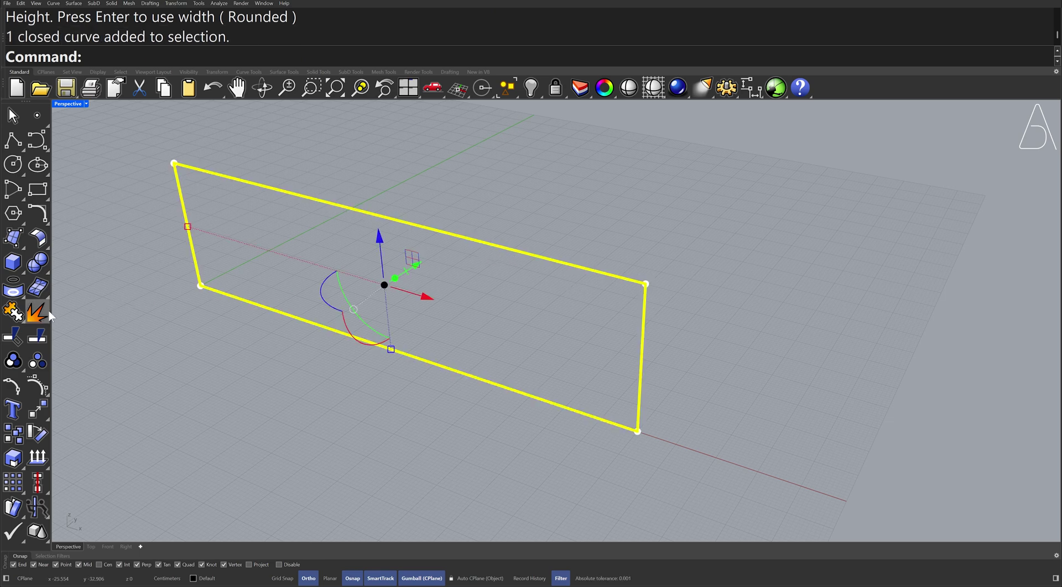
# Step: Explode the rectangle into separate edges and delete its right edge
pyautogui.click(35, 316)
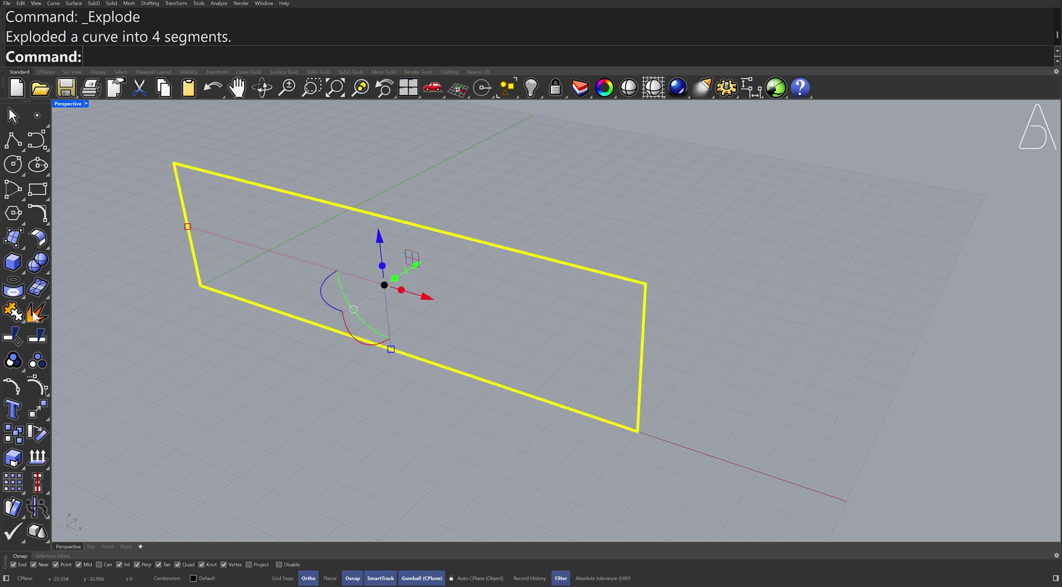
pyautogui.click(135, 311)
pyautogui.click(641, 312)
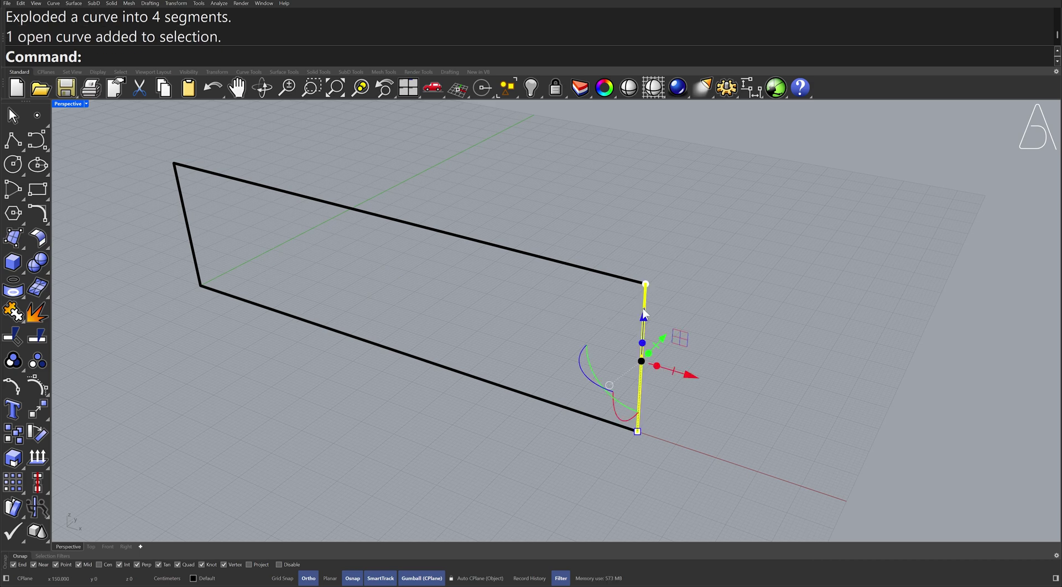
pyautogui.press('Delete')
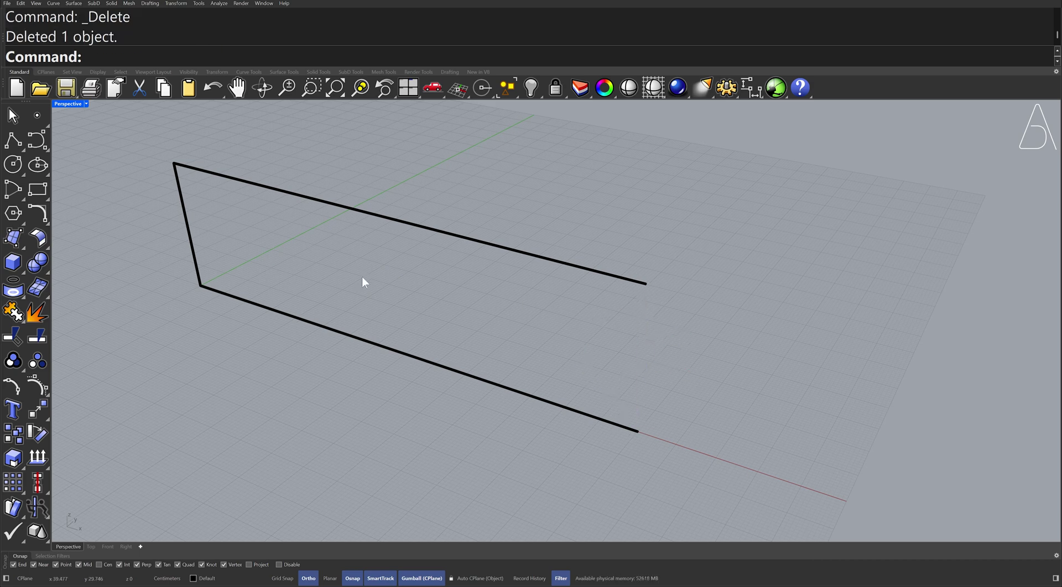
# Step: Join the top and bottom edges with an ArcBlend to form a rounded end
pyautogui.click(46, 221)
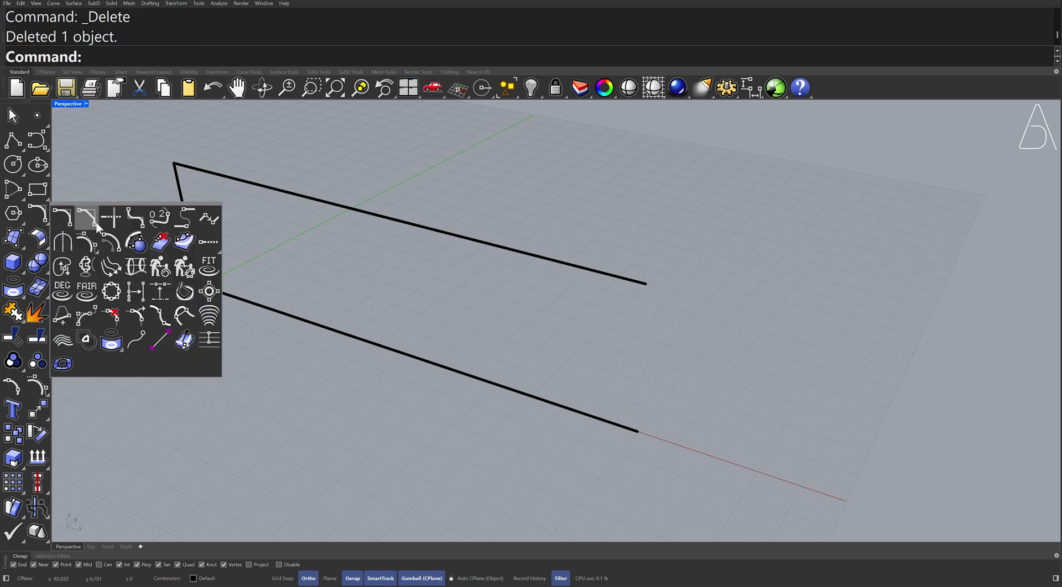
pyautogui.click(186, 219)
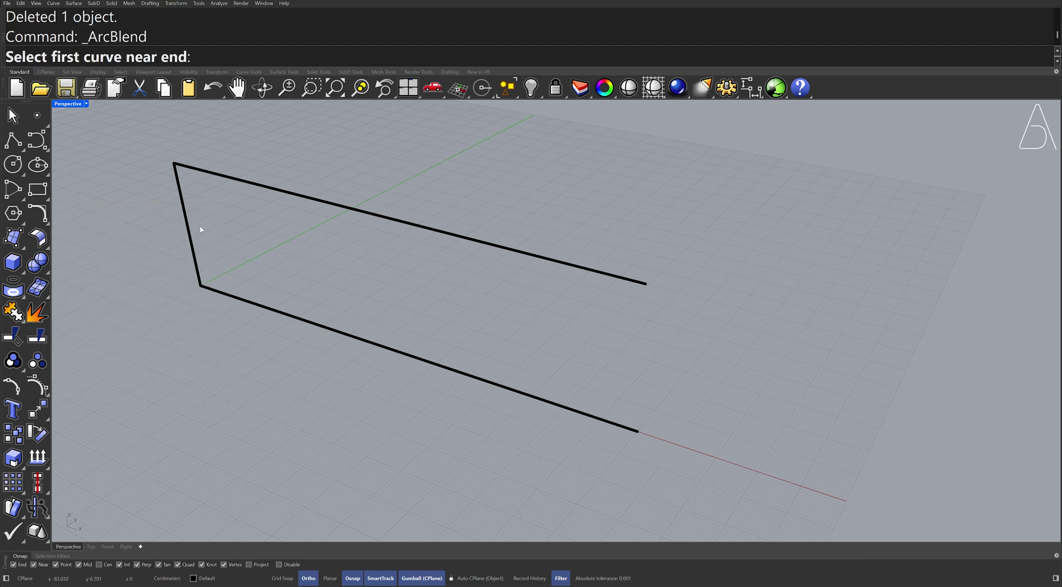
pyautogui.click(500, 249)
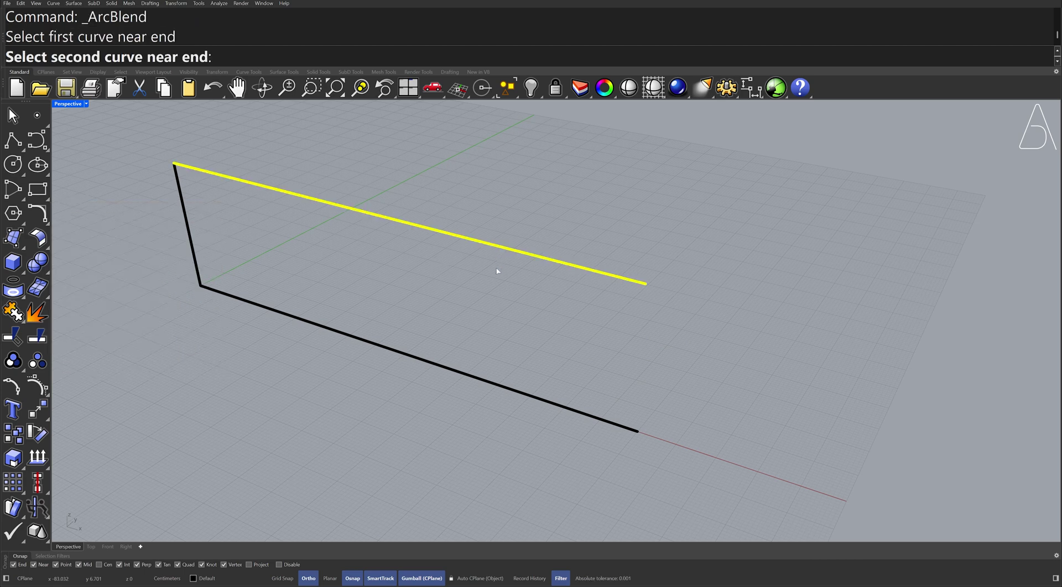
pyautogui.click(481, 384)
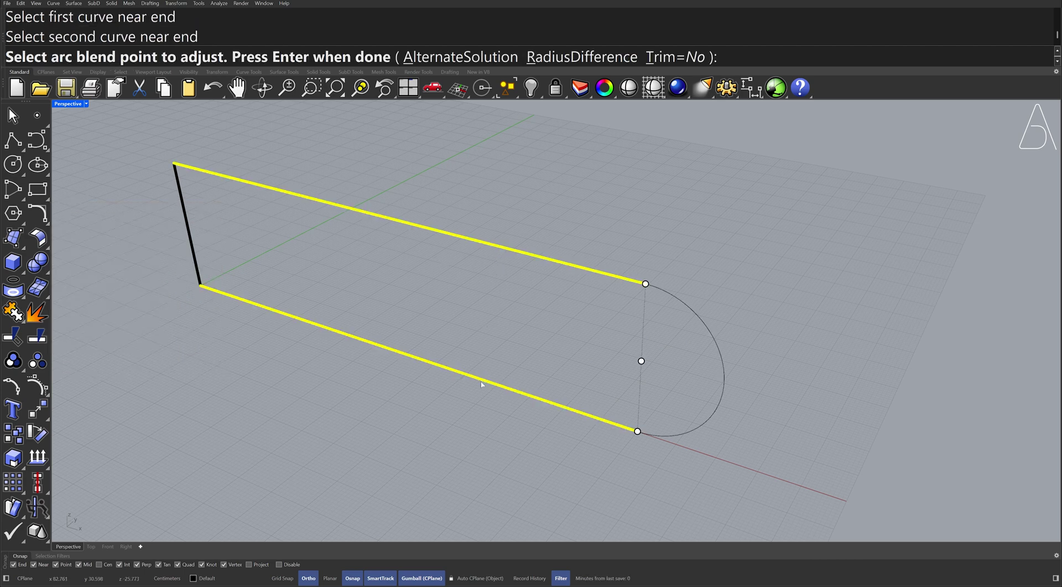
pyautogui.press('Return')
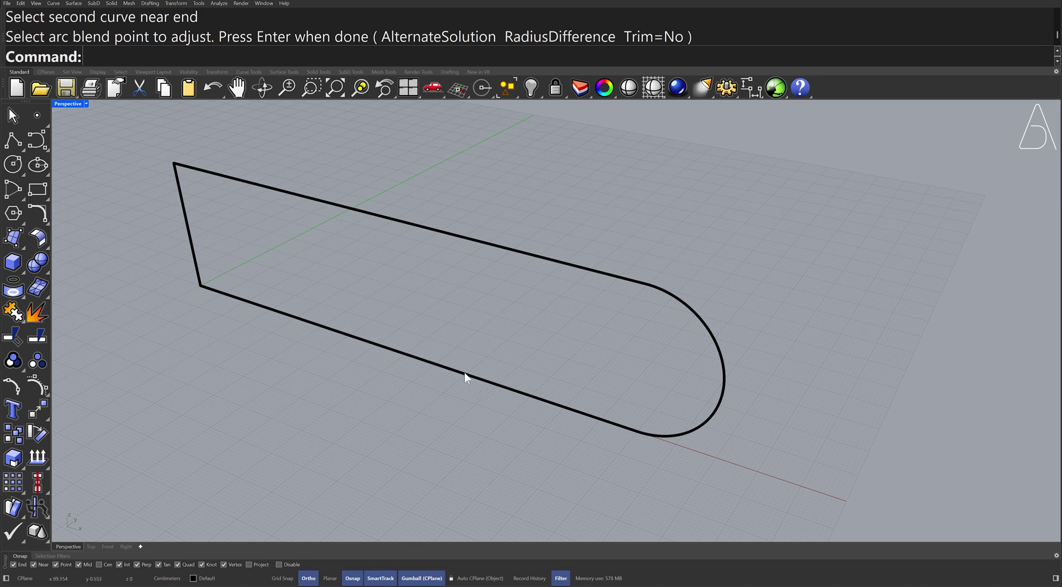
pyautogui.click(465, 377)
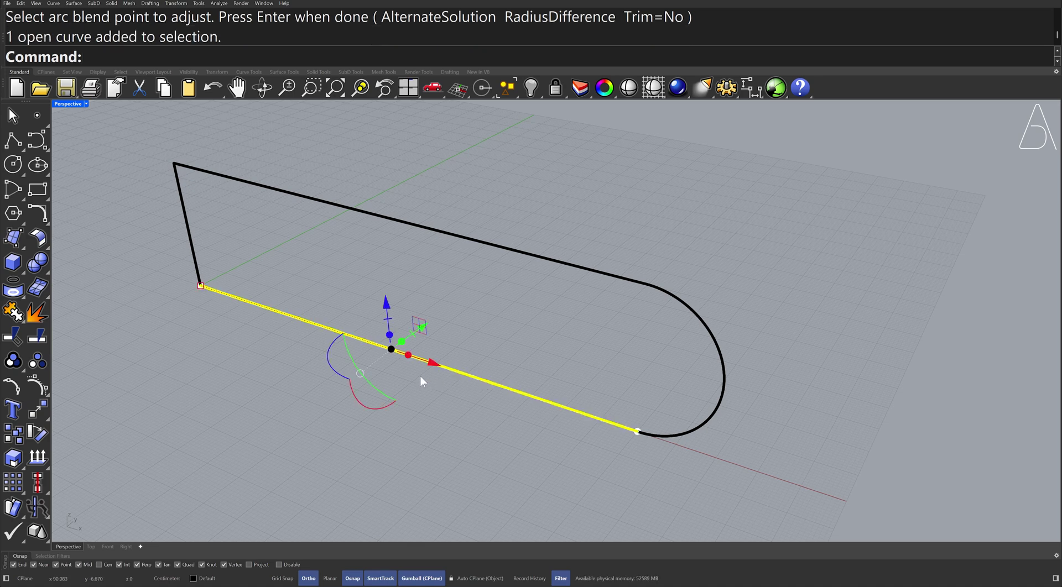
# Step: Delete the bottom edge and extrude the top edge and arc 40 along Y into a sheet
pyautogui.press('Delete')
pyautogui.moveTo(523, 313); pyautogui.dragTo(518, 266, button='right')
pyautogui.moveTo(540, 237); pyautogui.dragTo(443, 311)
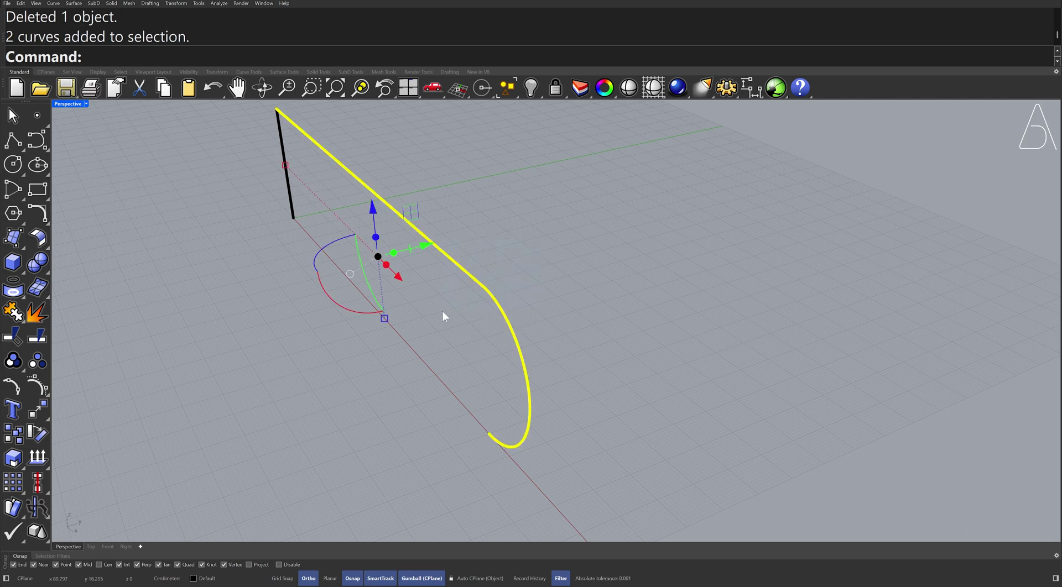
pyautogui.click(394, 254)
pyautogui.write('40')
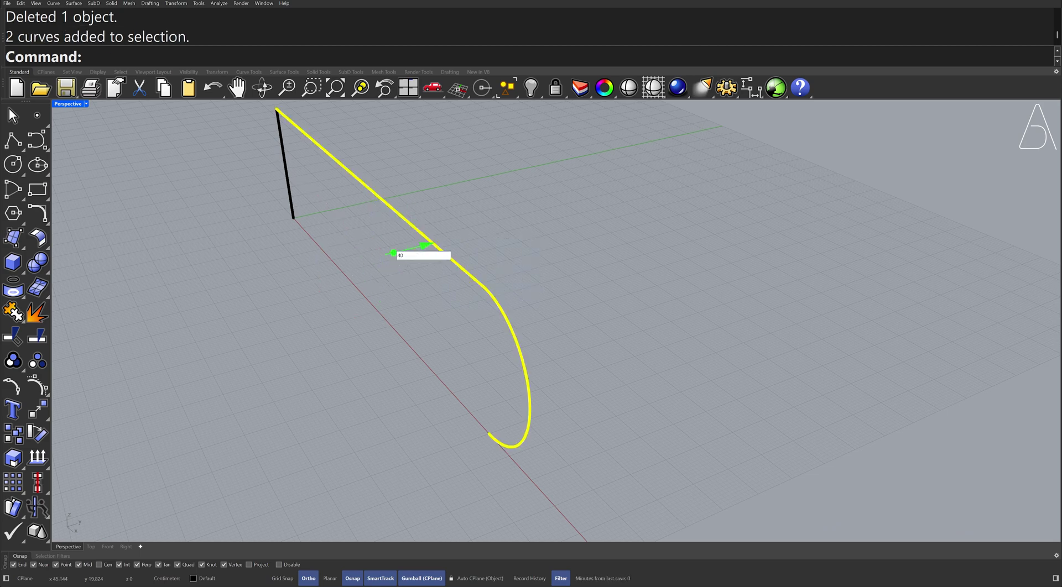
pyautogui.press('Return')
pyautogui.click(373, 259)
pyautogui.moveTo(265, 214); pyautogui.dragTo(374, 203, button='right')
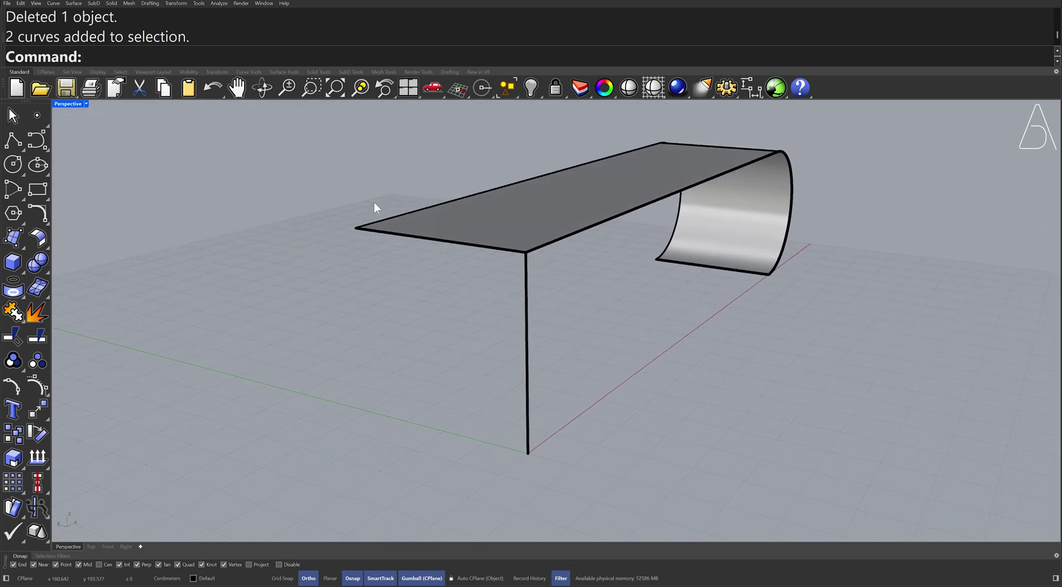
# Step: Move the vertical side edge 20 units along Y
pyautogui.click(526, 329)
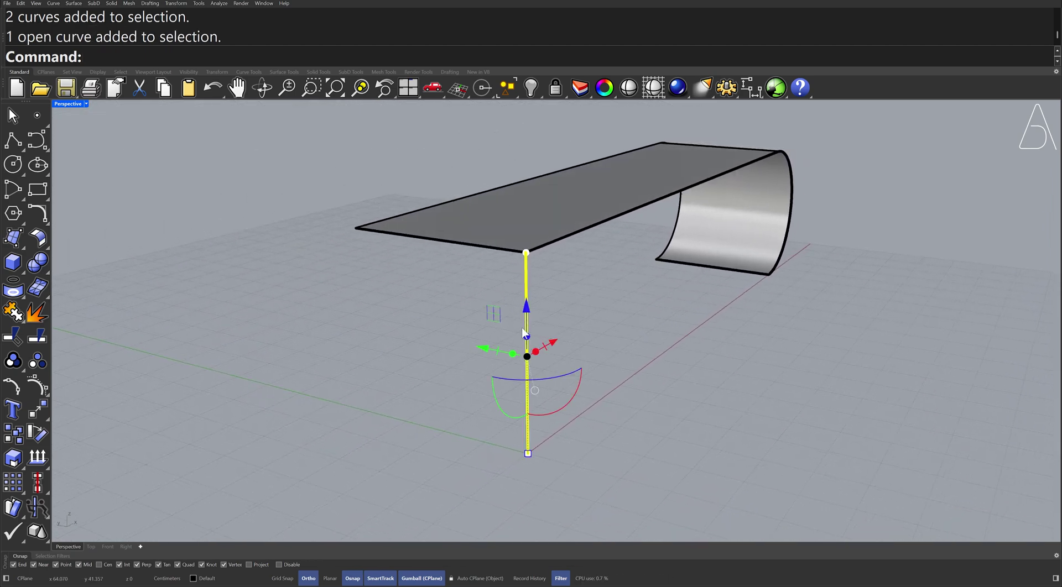
pyautogui.click(484, 350)
pyautogui.write('20')
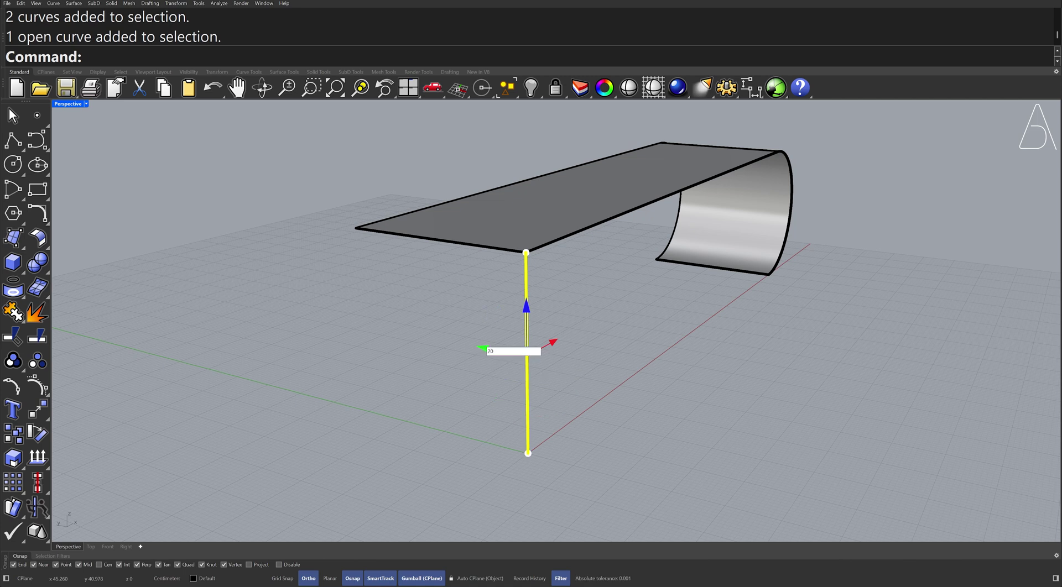
pyautogui.press('Return')
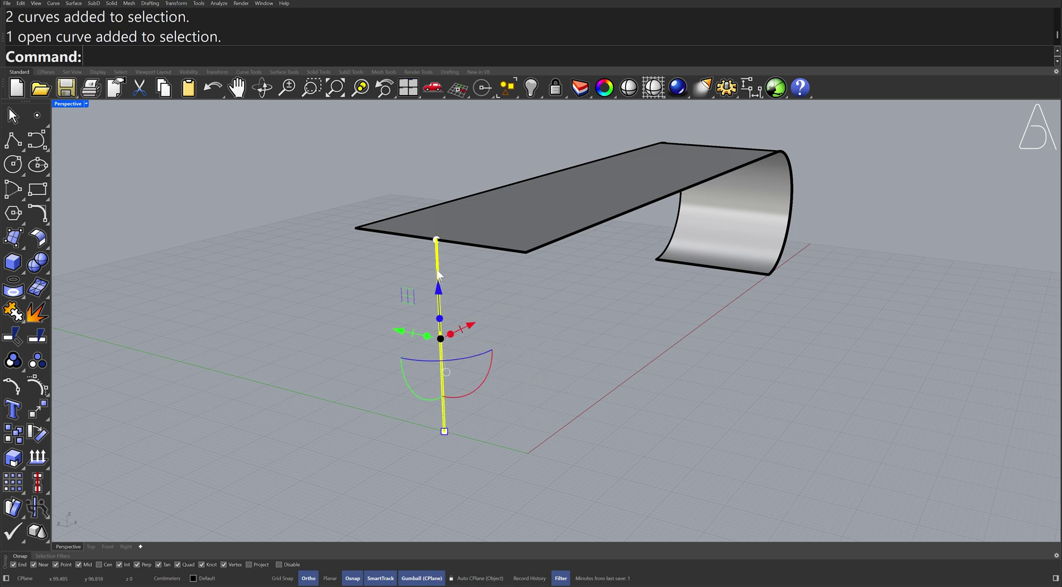
# Step: Shift the leg curve's top endpoint vertically to meet the tabletop edge, then hide its points
pyautogui.scroll(3, 437, 223)
pyautogui.scroll(4, 437, 224)
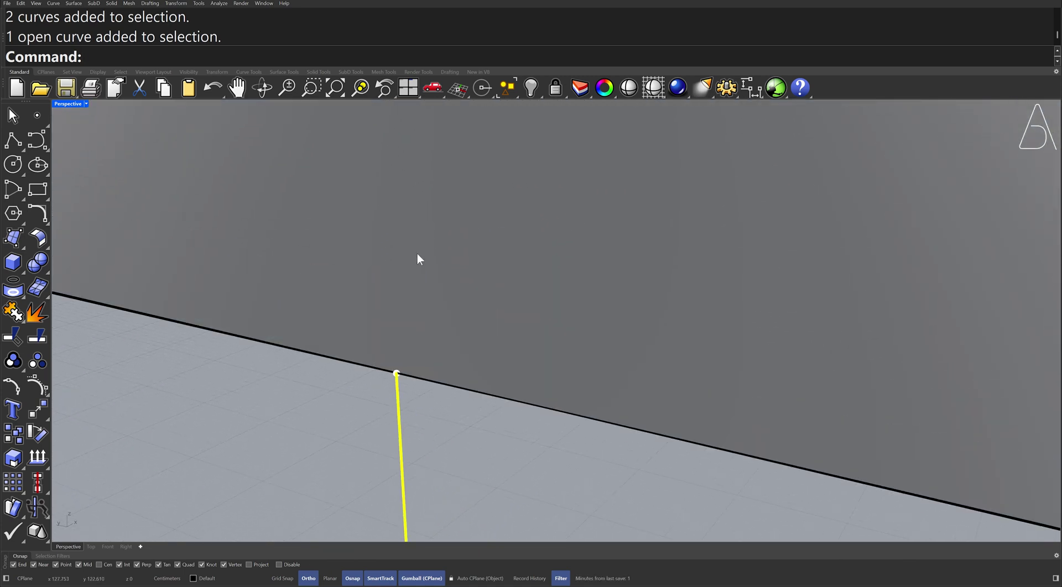
pyautogui.click(346, 400)
pyautogui.keyDown('ctrl'); pyautogui.keyDown('shift'); pyautogui.moveTo(346, 400); pyautogui.dragTo(445, 336); pyautogui.keyUp('shift'); pyautogui.keyUp('ctrl')
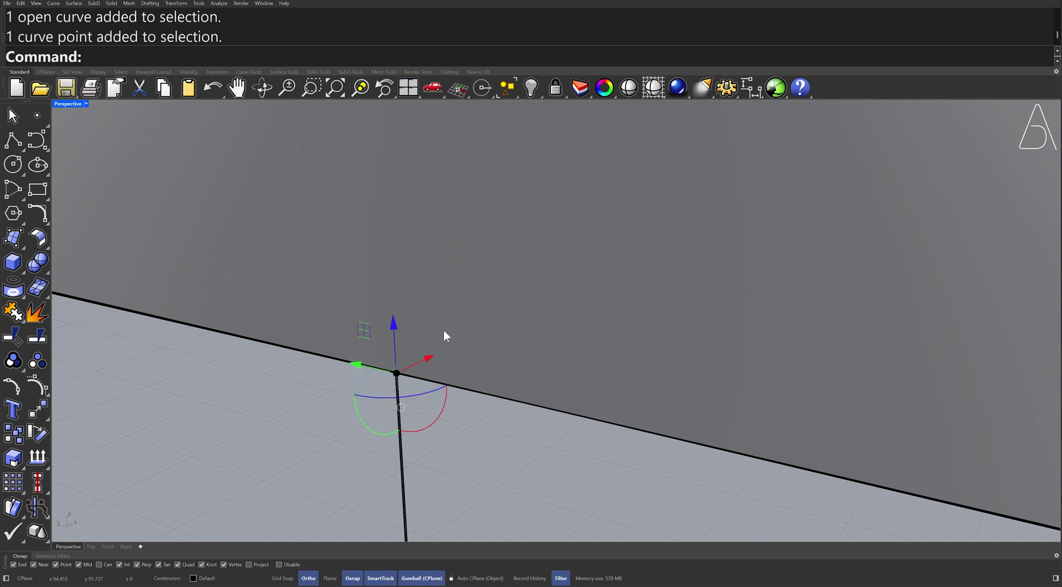
pyautogui.click(394, 323)
pyautogui.write('0.55')
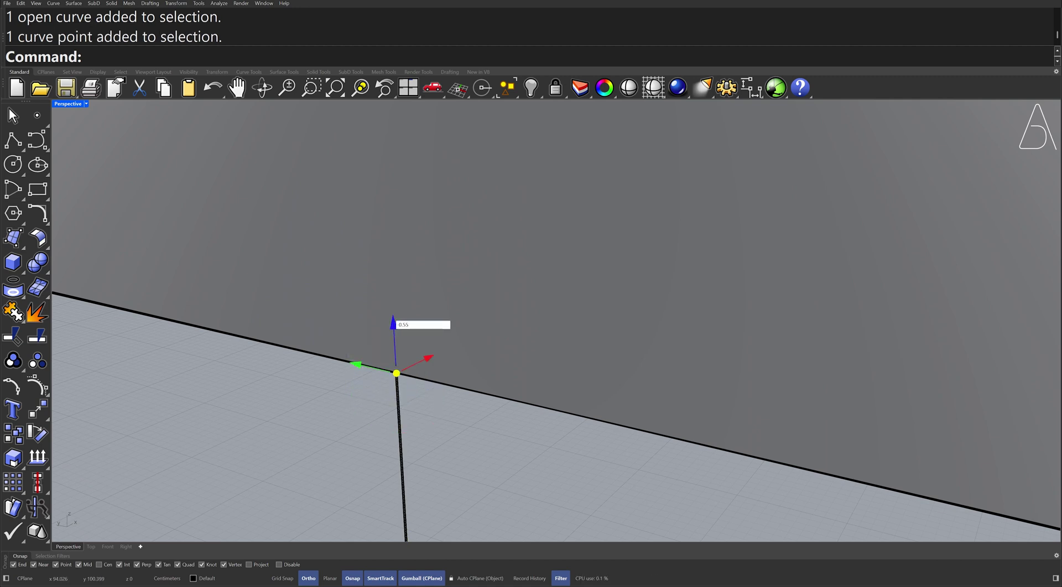
pyautogui.press('Return')
pyautogui.press('Escape')
pyautogui.press('Escape')
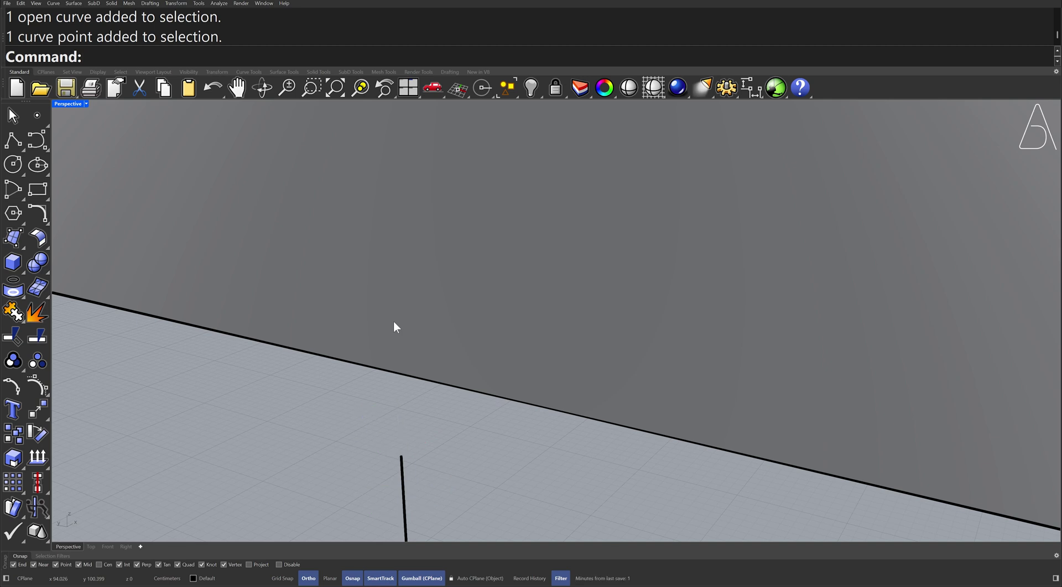
pyautogui.scroll(-10, 394, 325)
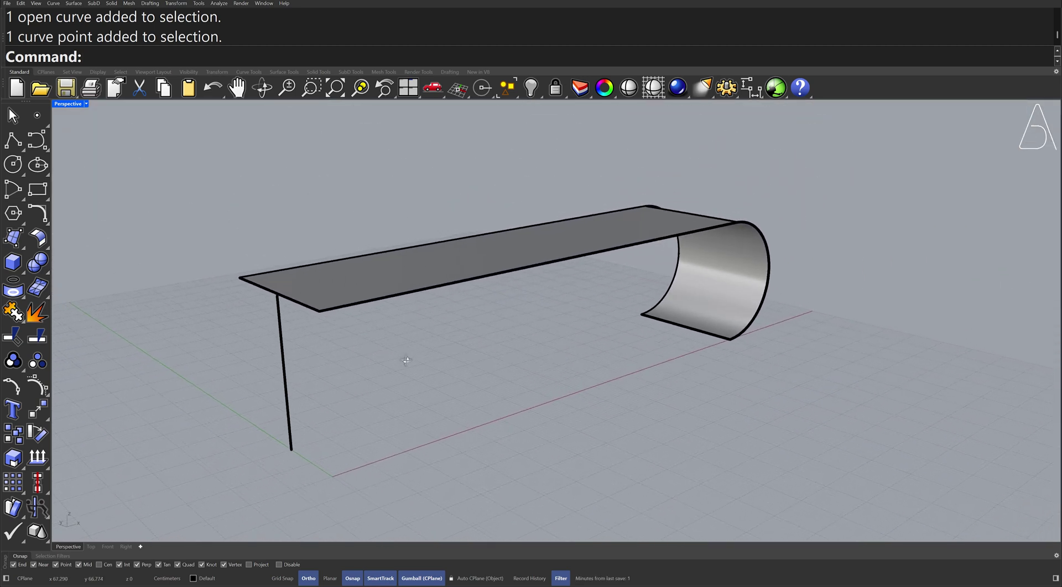
pyautogui.scroll(2, 406, 361)
pyautogui.scroll(4, 269, 349)
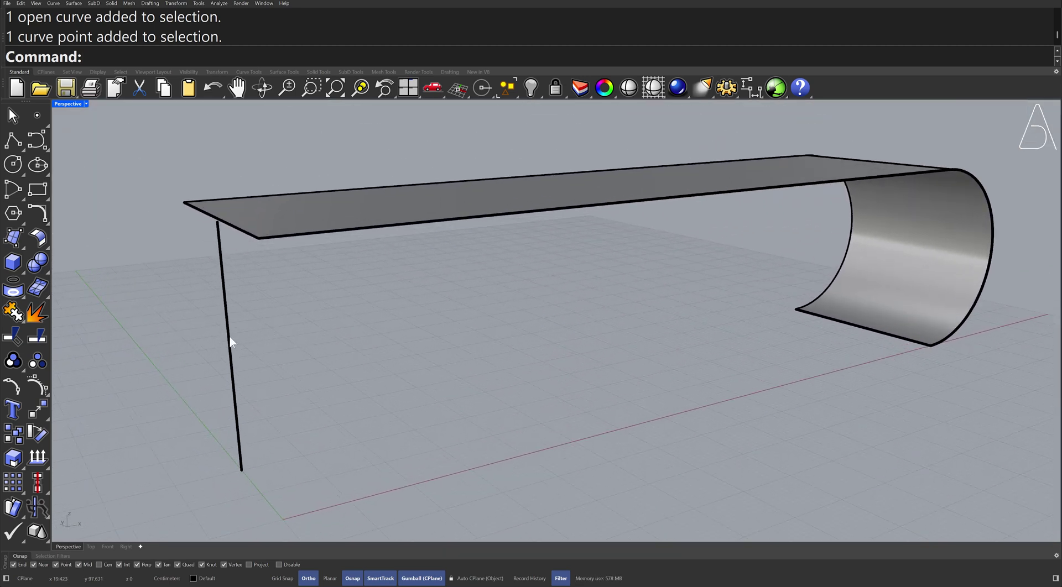
# Step: Extrude the vertical leg line sideways with the gumball into a flat leg panel
pyautogui.click(230, 343)
pyautogui.click(248, 350)
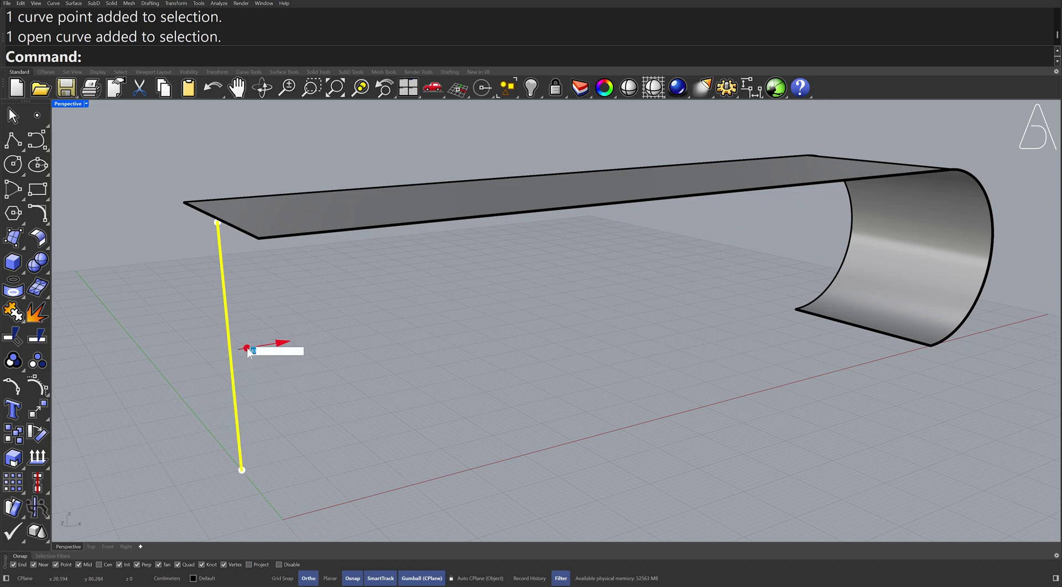
pyautogui.press('Return')
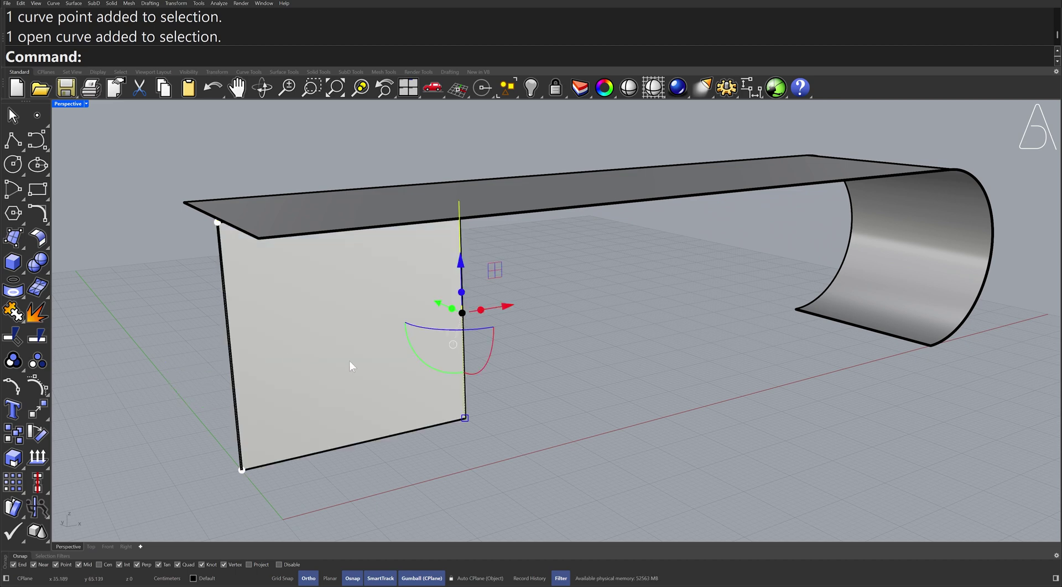
pyautogui.press('Escape')
pyautogui.keyDown('shift'); pyautogui.moveTo(526, 367); pyautogui.dragTo(459, 367, button='right'); pyautogui.keyUp('shift')
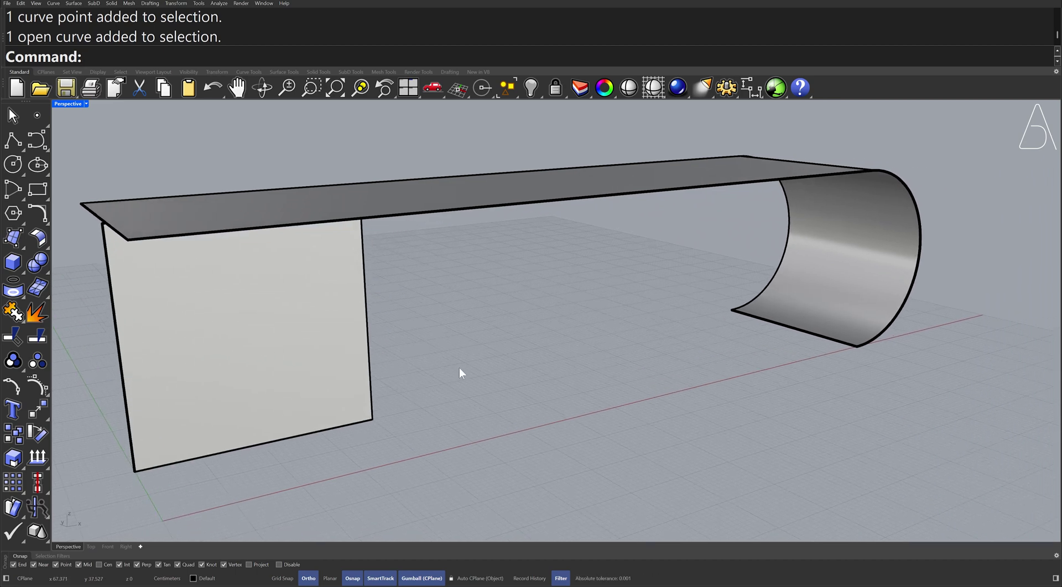
# Step: Blend the side panel's edge to the curled end's bottom edge with Tangency on both sides
pyautogui.click(48, 248)
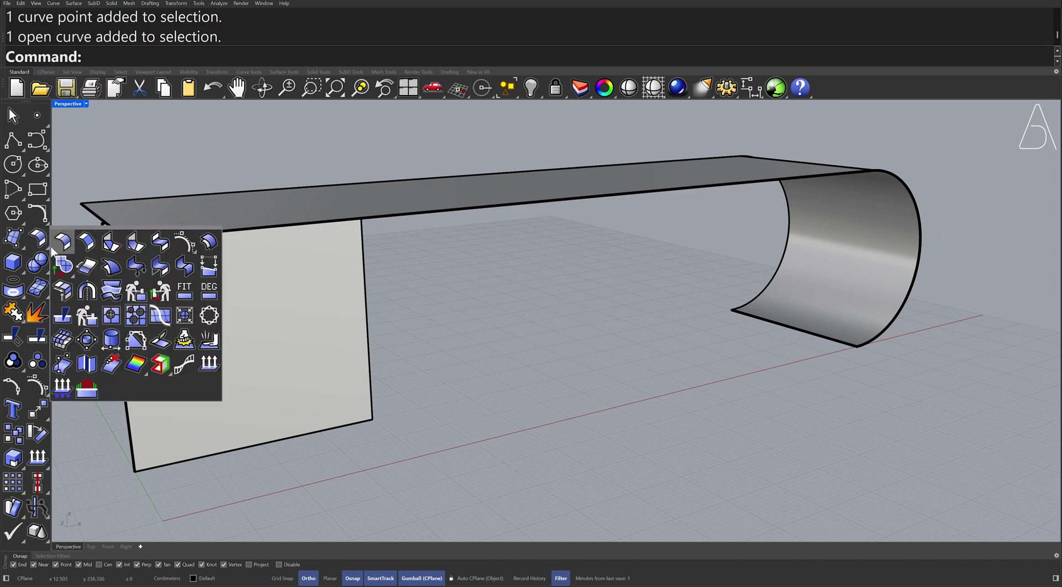
pyautogui.click(160, 243)
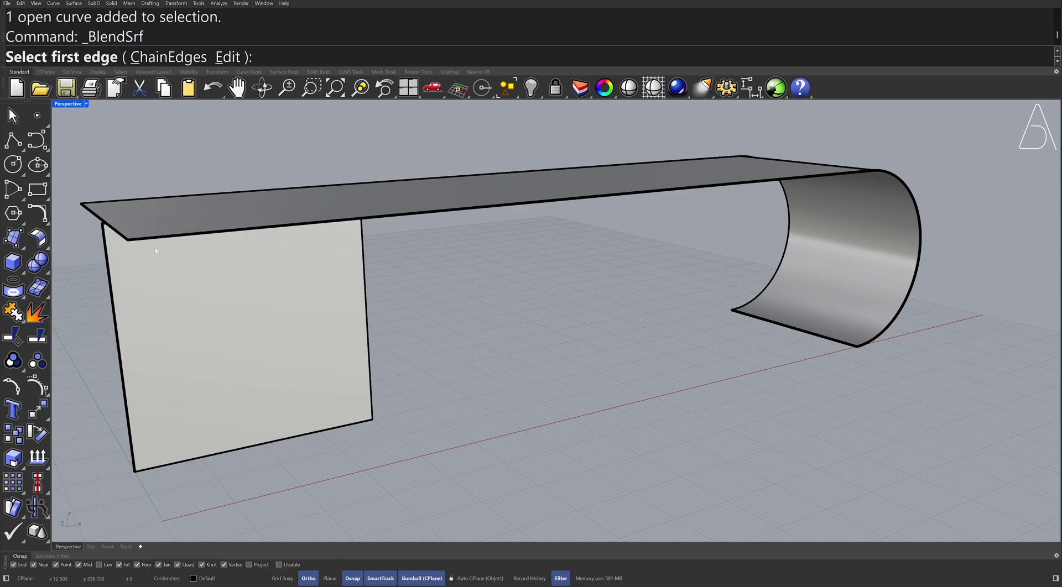
pyautogui.click(370, 380)
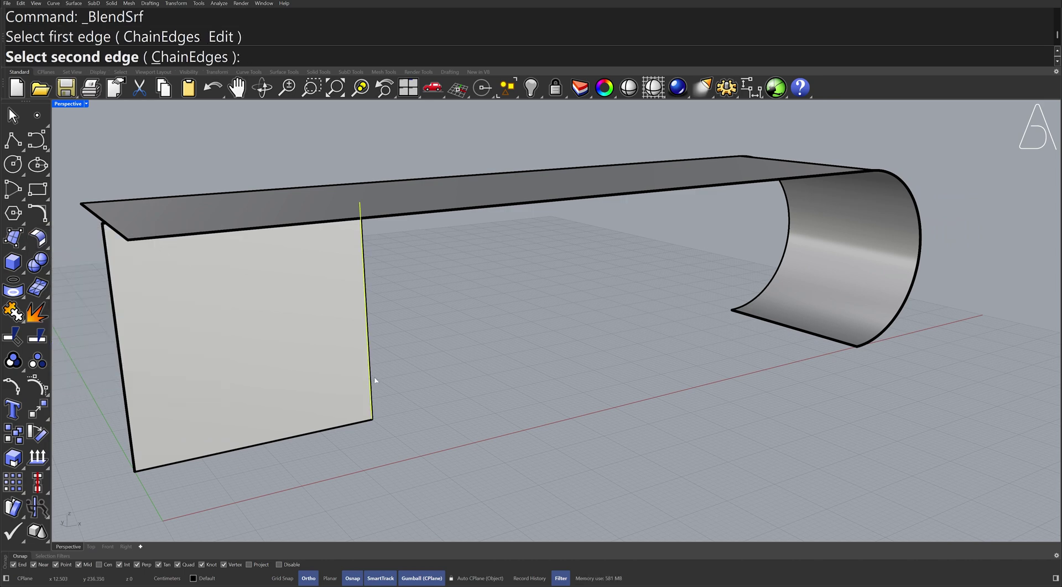
pyautogui.click(840, 345)
pyautogui.moveTo(815, 197); pyautogui.dragTo(816, 366)
pyautogui.click(800, 431)
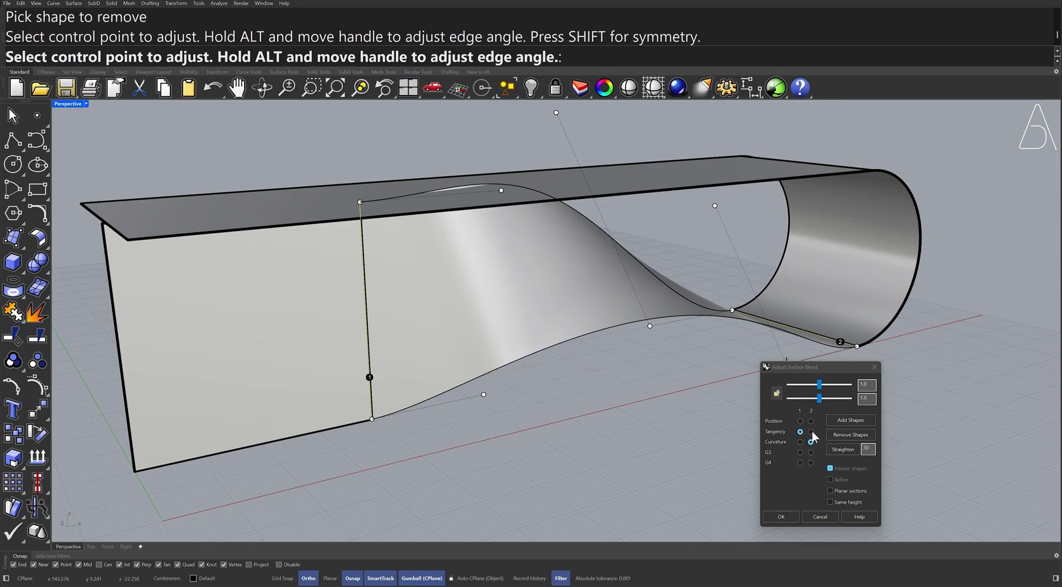
pyautogui.click(810, 431)
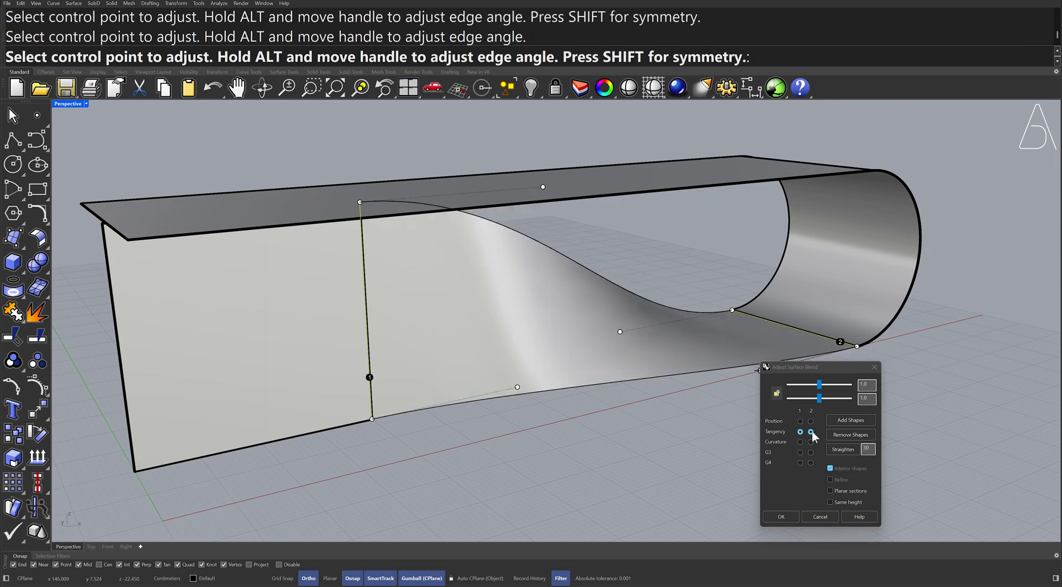
pyautogui.click(781, 515)
pyautogui.moveTo(708, 402)
pyautogui.mouseDown(button='right')
pyautogui.moveTo(702, 396)
pyautogui.moveTo(715, 414)
pyautogui.mouseUp(button='right')
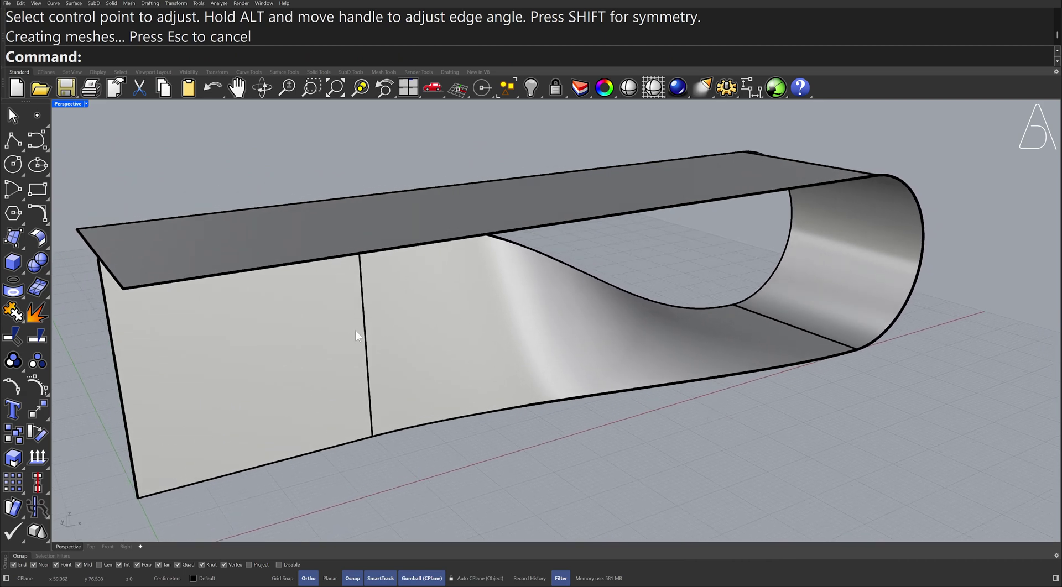
# Step: Merge the side panel and blend surface with MergeSrf, Smooth set to No
pyautogui.click(45, 247)
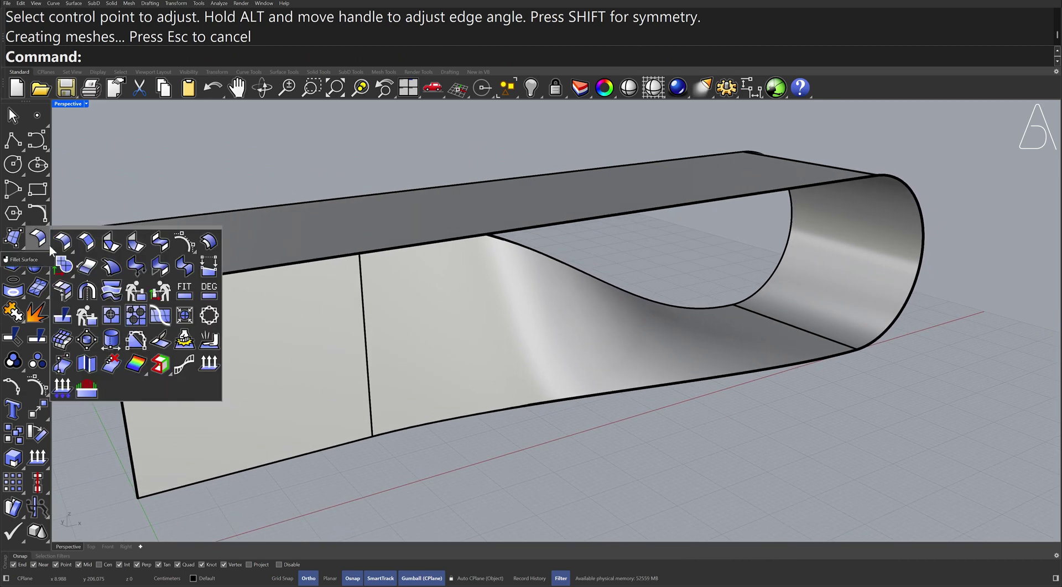
pyautogui.click(179, 270)
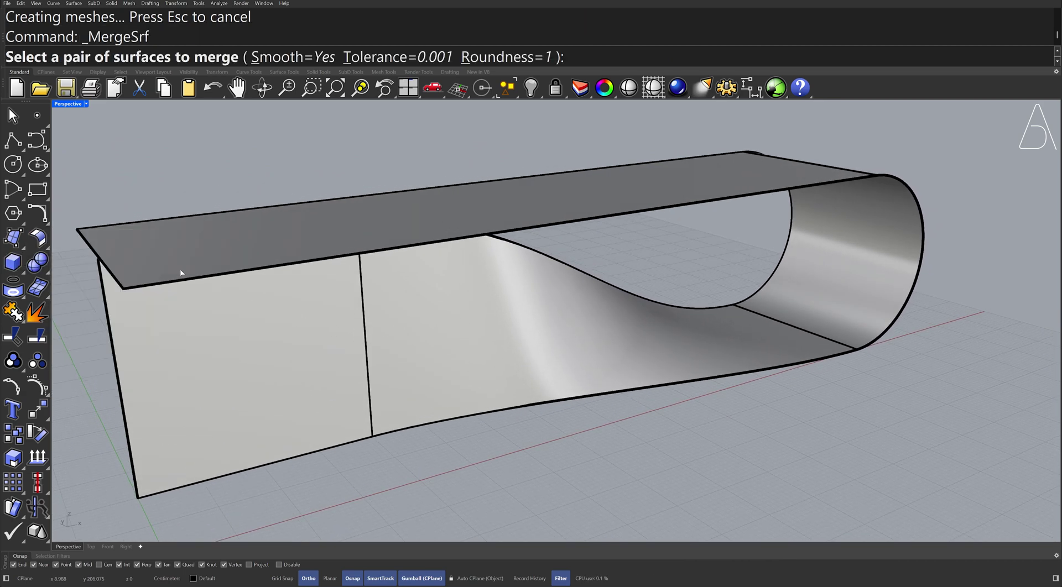
pyautogui.click(321, 58)
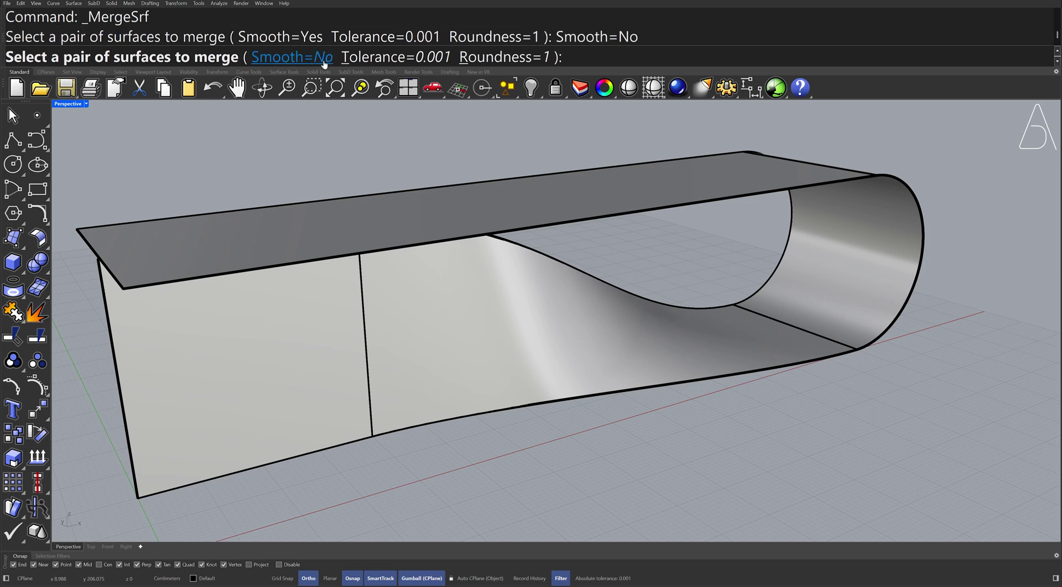
pyautogui.click(327, 281)
pyautogui.click(417, 281)
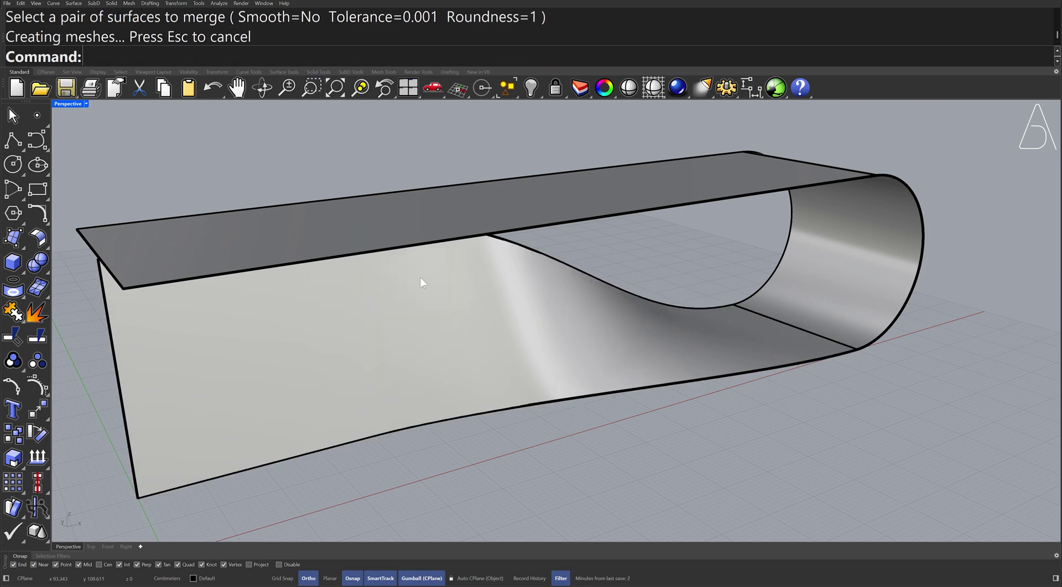
# Step: Merge that result with the curled end, then merge the tabletop with the curl
pyautogui.press('Return')
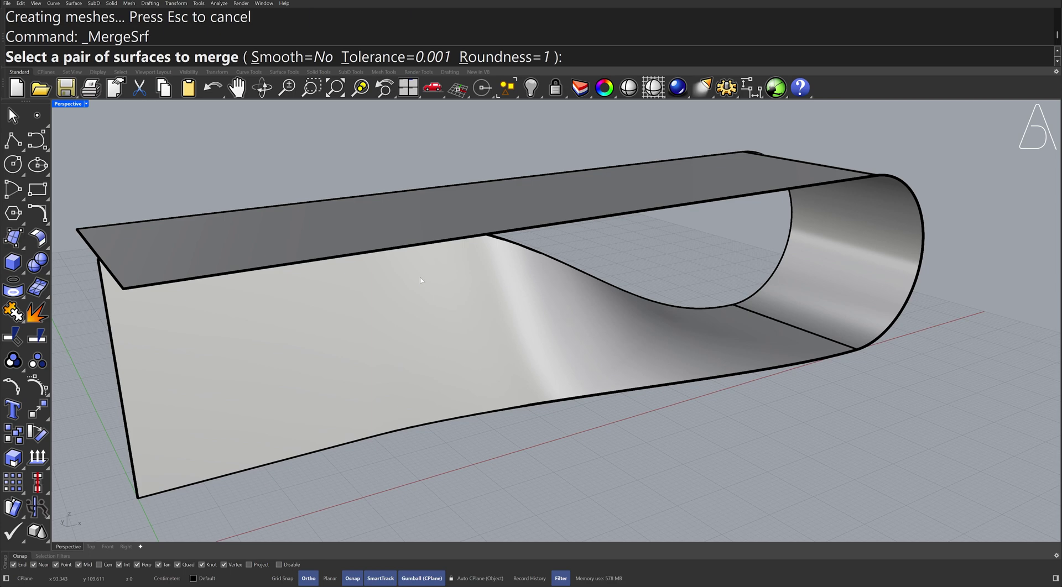
pyautogui.click(734, 325)
pyautogui.click(805, 289)
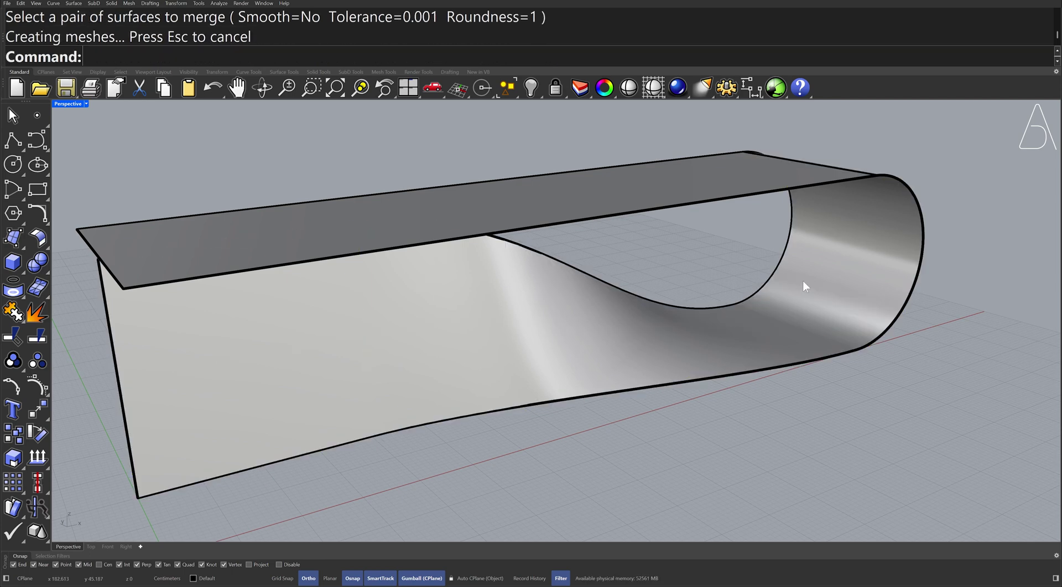
pyautogui.moveTo(800, 277); pyautogui.dragTo(791, 305, button='right')
pyautogui.press('Return')
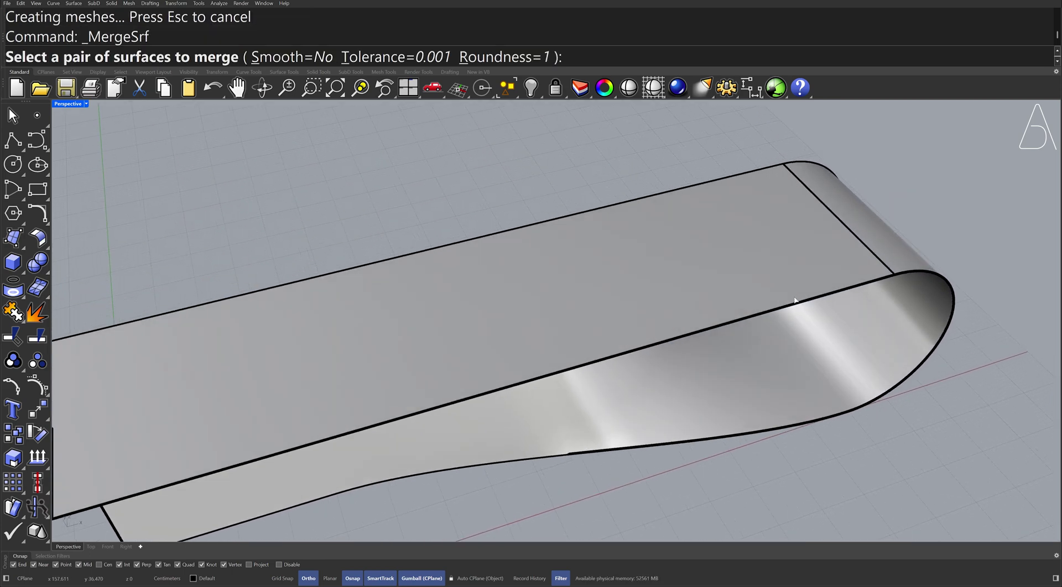
pyautogui.click(825, 261)
pyautogui.click(889, 243)
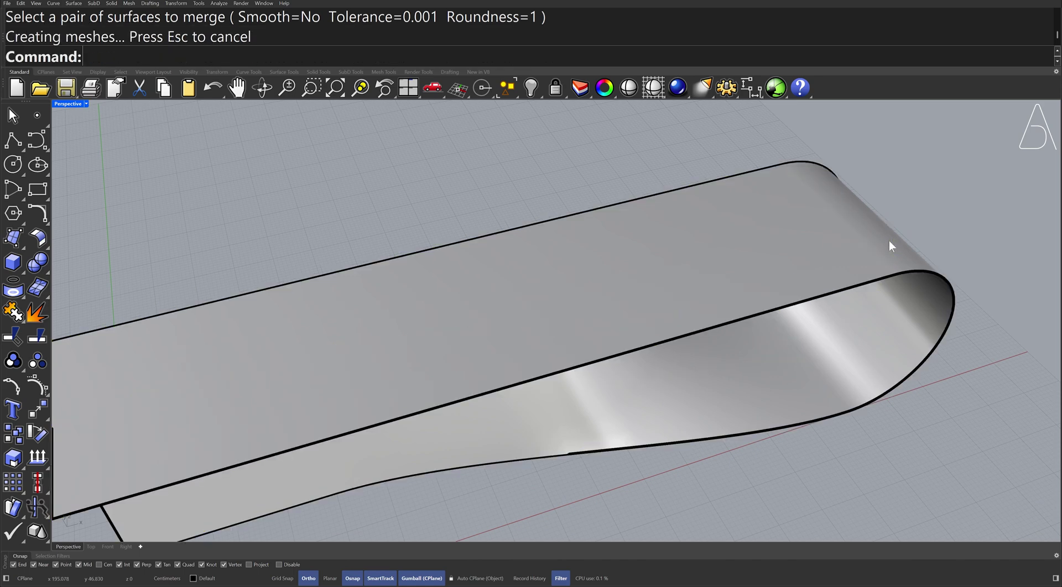
pyautogui.moveTo(606, 288); pyautogui.dragTo(572, 270, button='right')
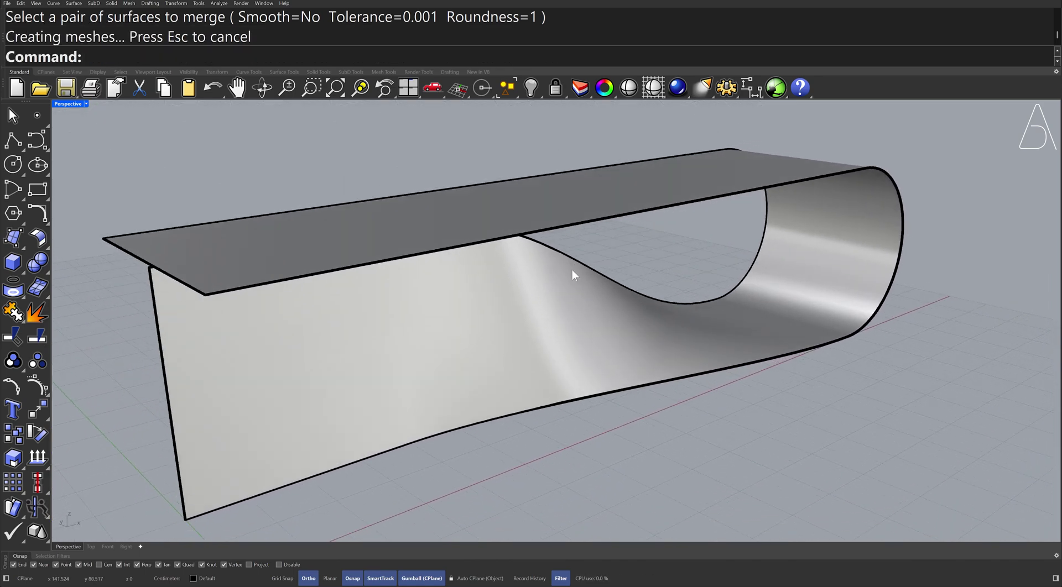
# Step: Offset the merged table surface into a solid 0.5 thick
pyautogui.click(282, 245)
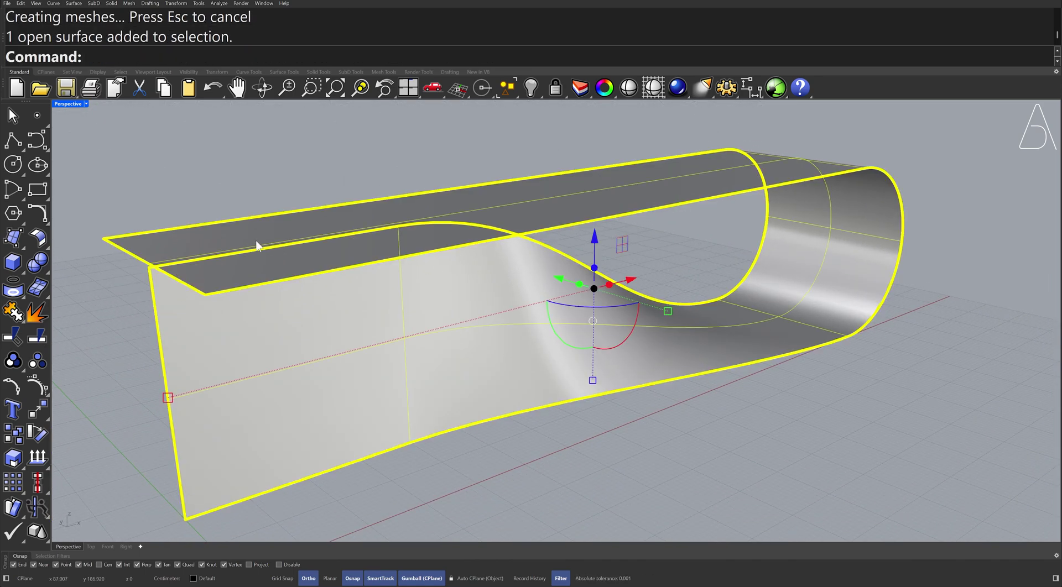
pyautogui.click(49, 245)
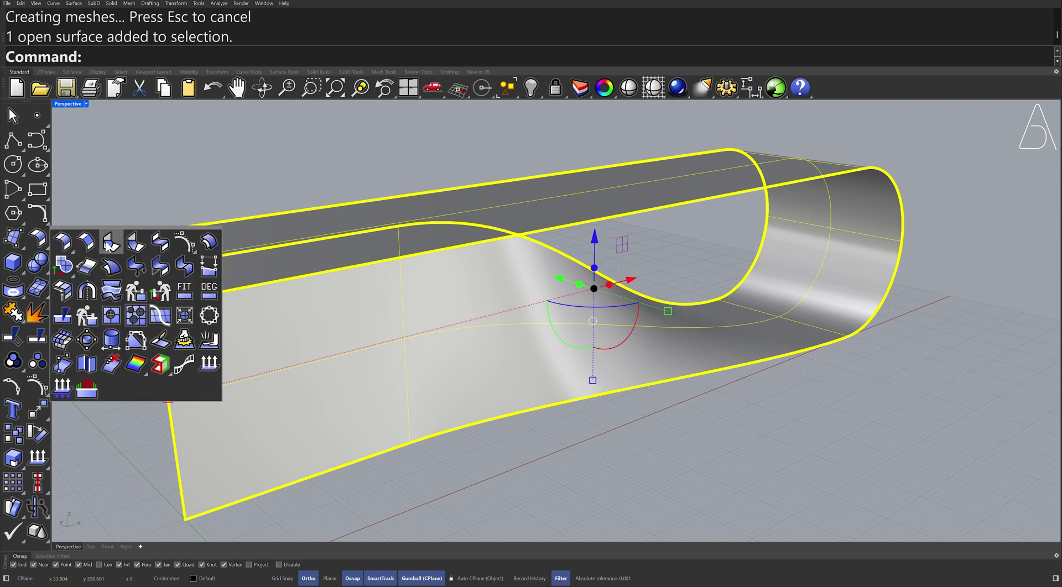
pyautogui.click(208, 242)
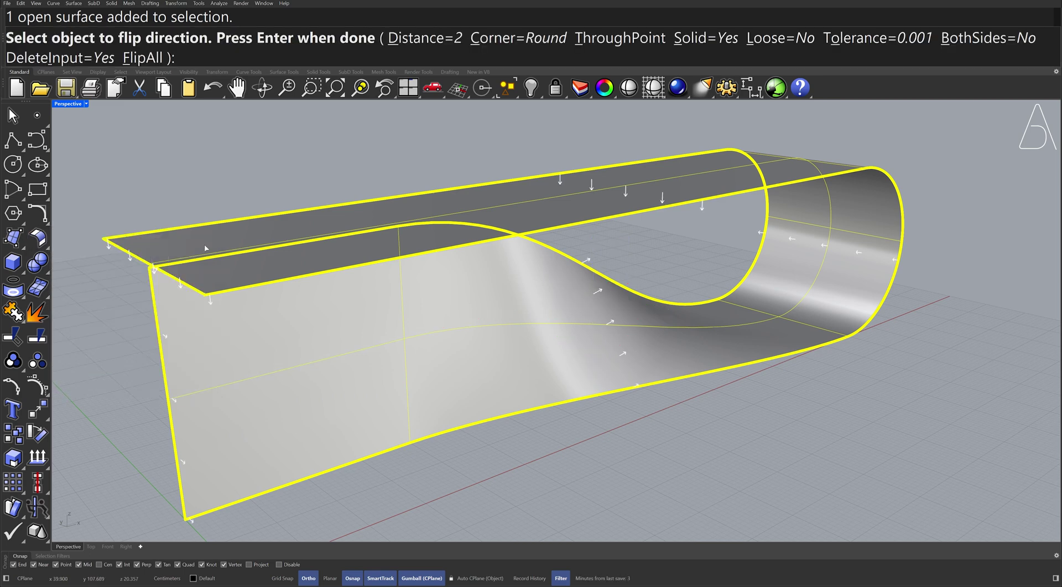
pyautogui.write('0.5')
pyautogui.press('Return')
pyautogui.moveTo(209, 249); pyautogui.dragTo(276, 256, button='right')
pyautogui.scroll(5, 265, 230)
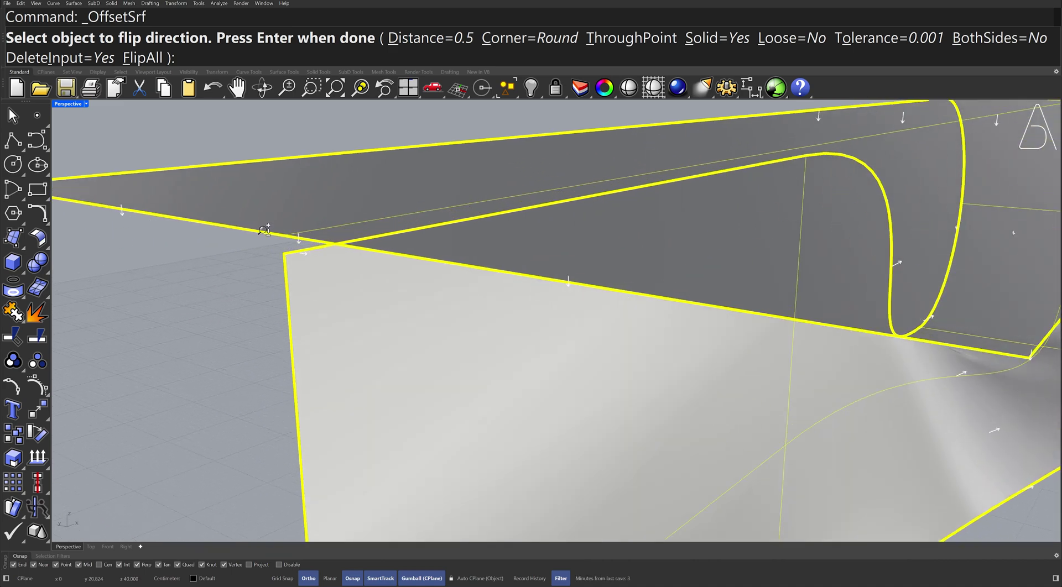
pyautogui.scroll(1, 265, 229)
pyautogui.press('Return')
pyautogui.press('Escape')
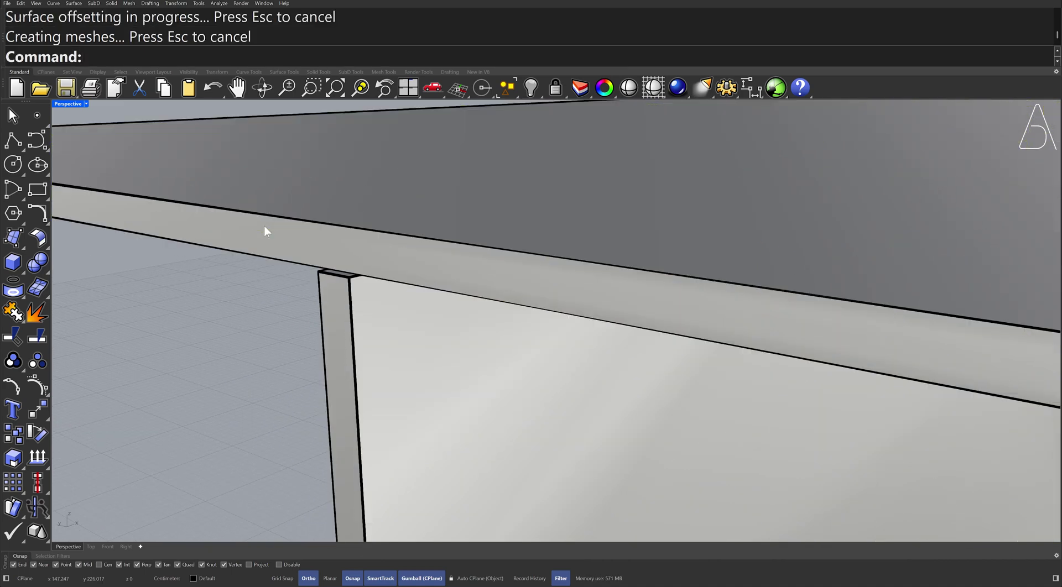
pyautogui.scroll(-6, 269, 238)
pyautogui.scroll(-1, 269, 243)
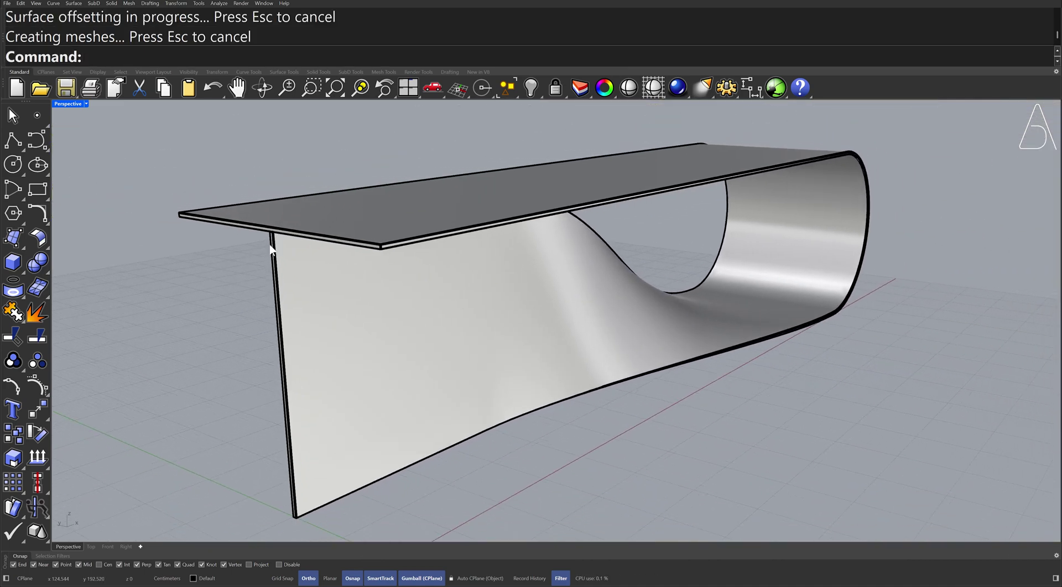
# Step: Fillet every edge of the solid with FilletEdge at radius 0.24
pyautogui.click(48, 271)
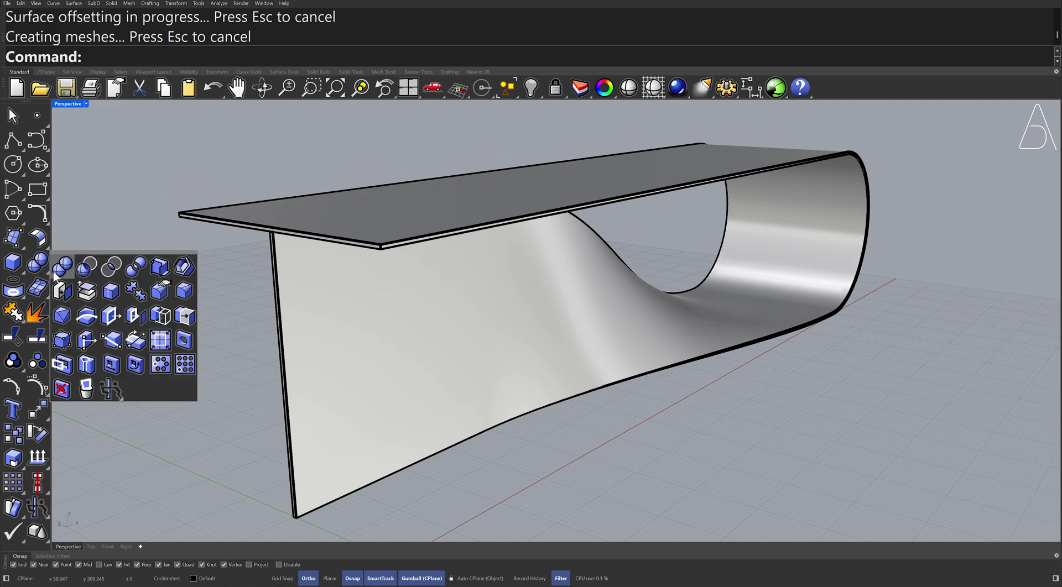
pyautogui.click(162, 292)
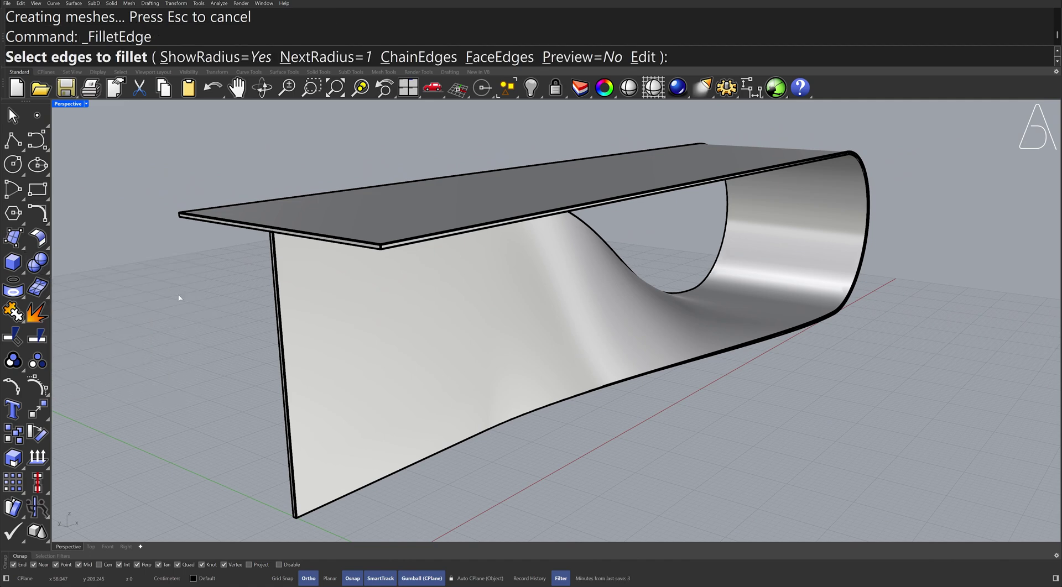
pyautogui.write('0.24')
pyautogui.press('Return')
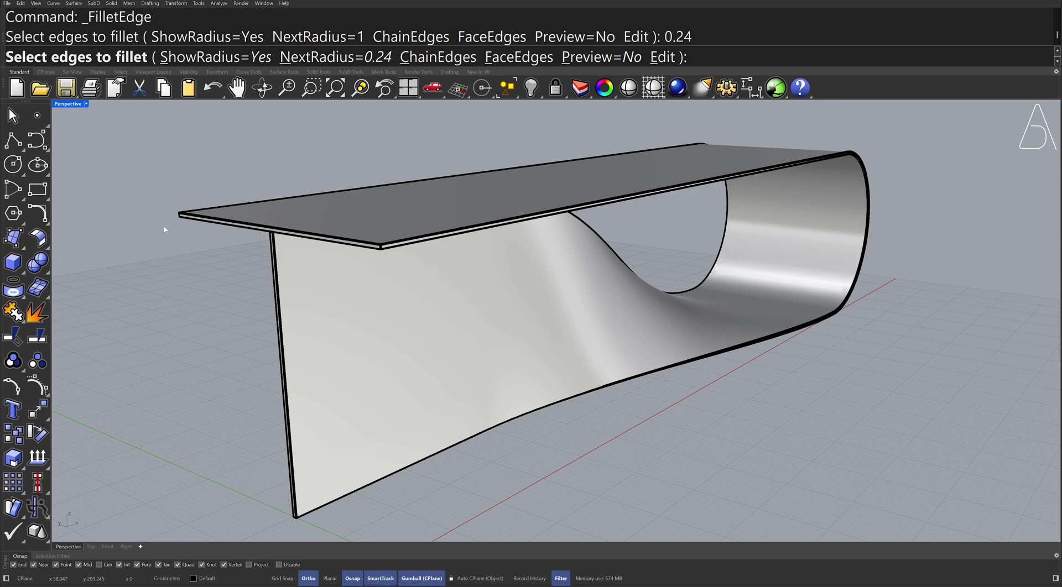
pyautogui.moveTo(128, 113); pyautogui.dragTo(905, 535)
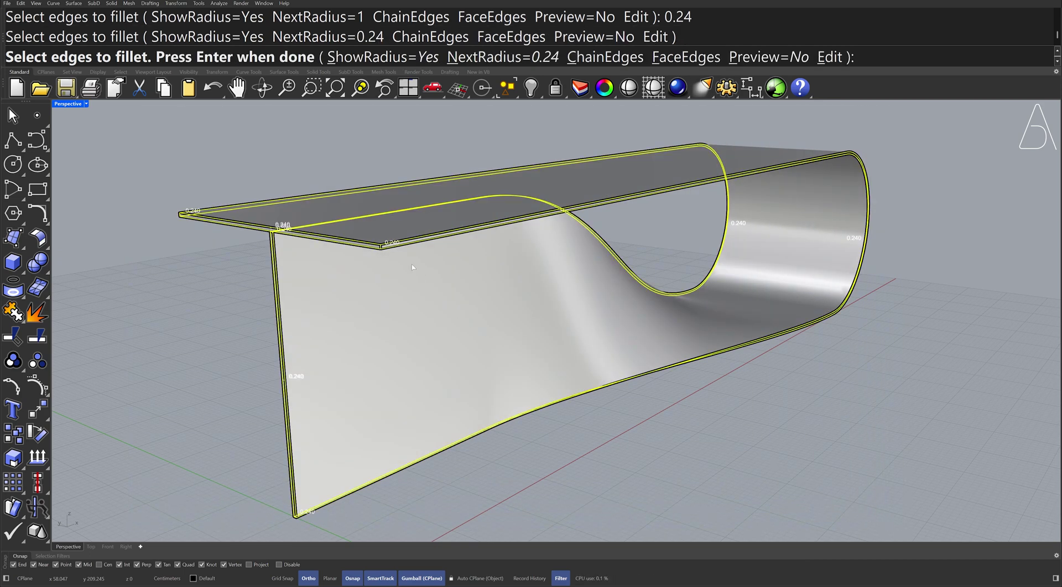
pyautogui.scroll(5, 381, 230)
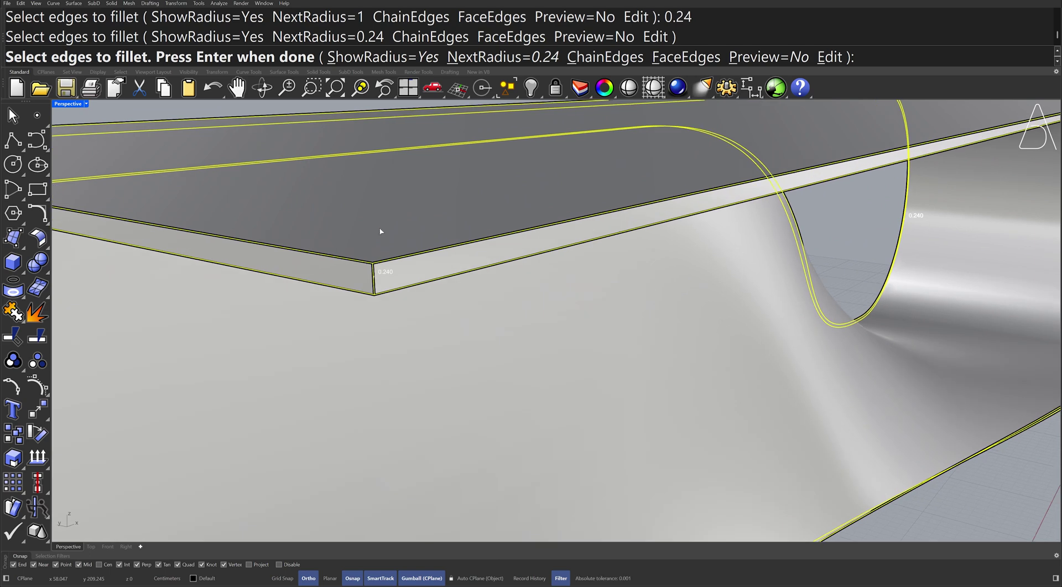
pyautogui.press('Return')
pyautogui.press('Return')
pyautogui.scroll(-2, 379, 228)
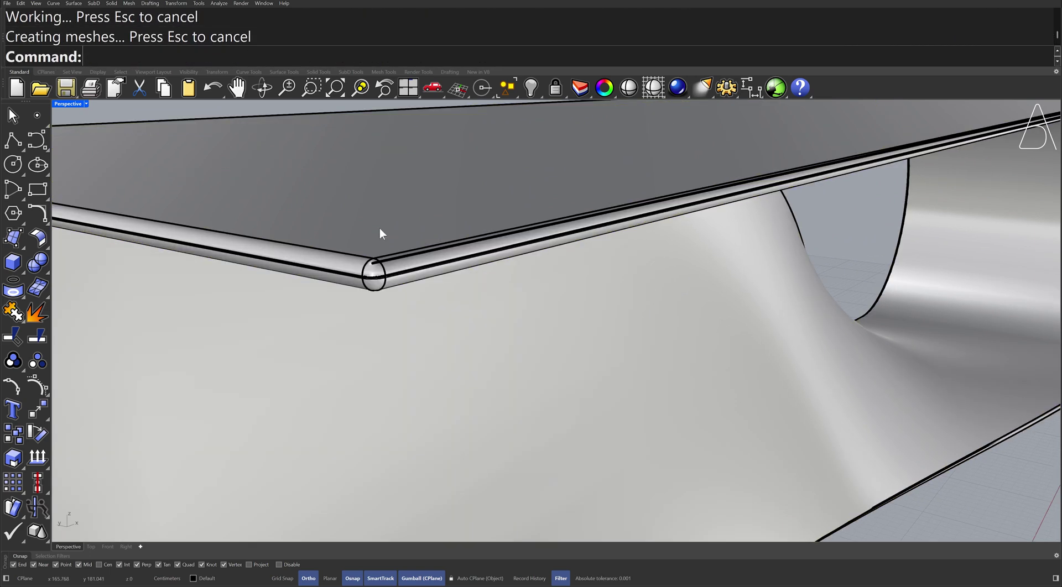
pyautogui.scroll(-3, 379, 228)
pyautogui.scroll(-1, 386, 237)
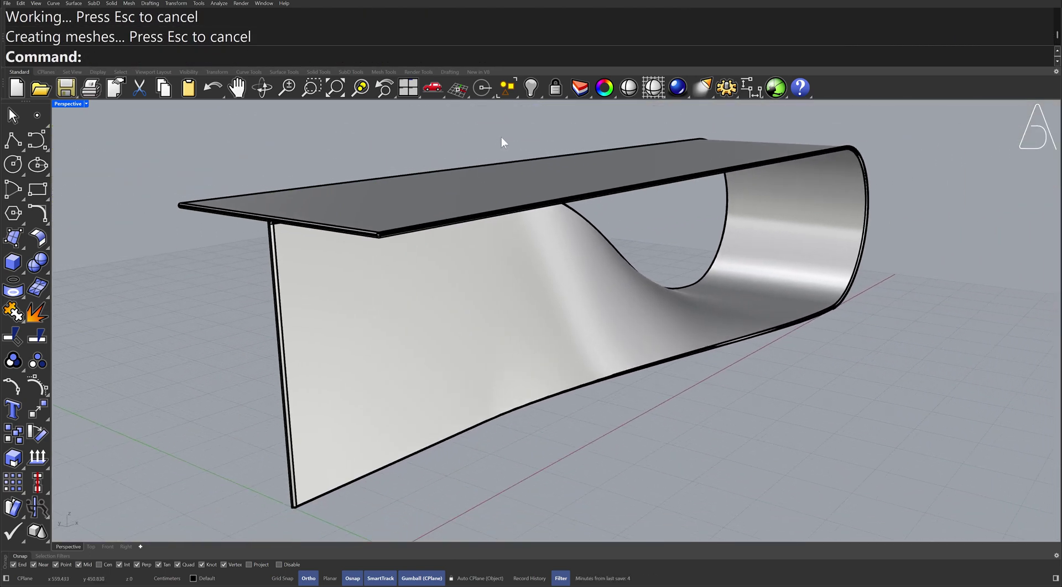
pyautogui.click(515, 95)
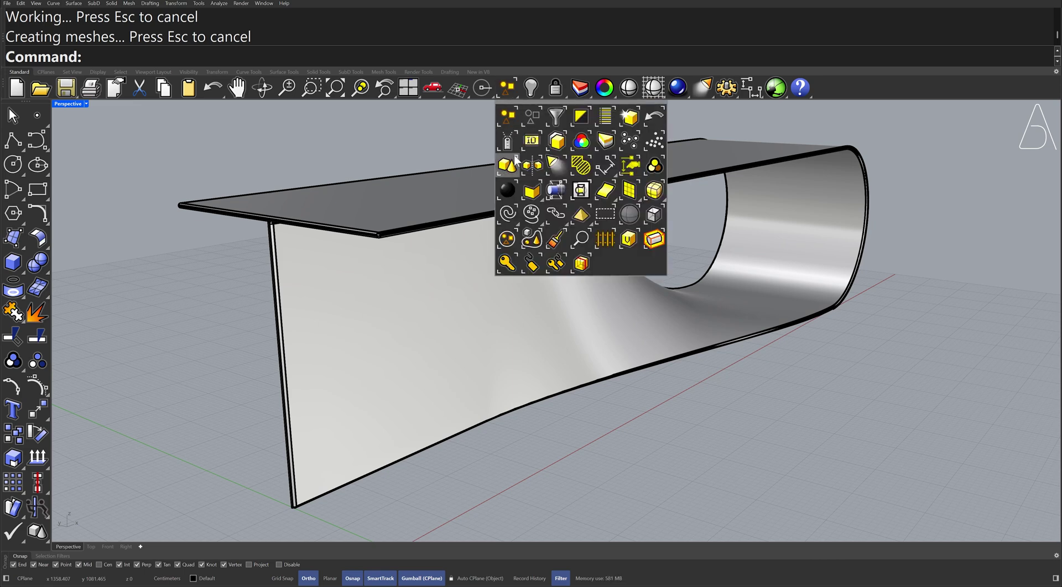
# Step: Select the three leftover curves and delete them
pyautogui.click(507, 213)
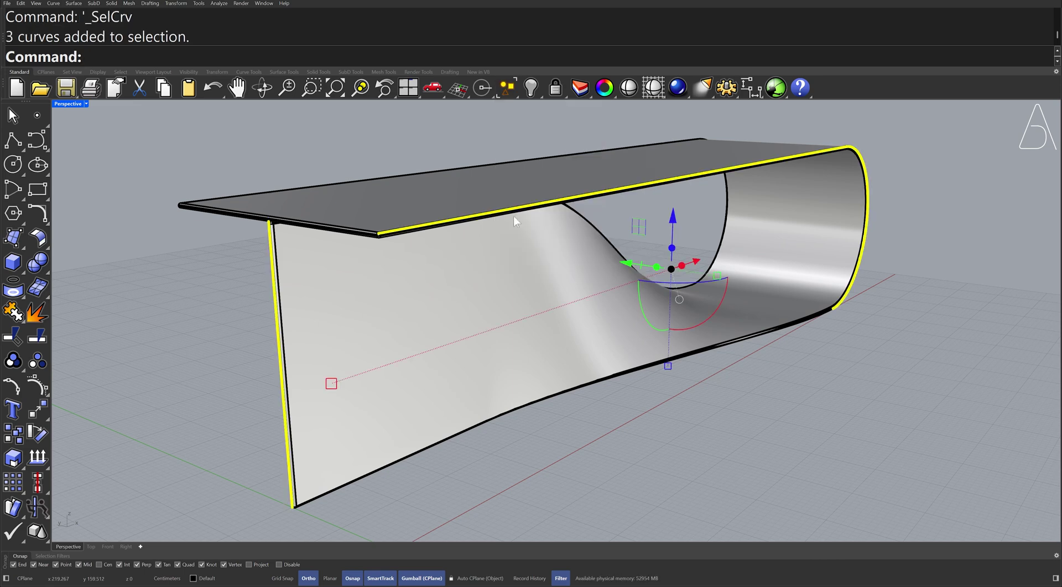
pyautogui.press('Delete')
pyautogui.moveTo(606, 153); pyautogui.dragTo(623, 239, button='right')
pyautogui.scroll(-5, 597, 148)
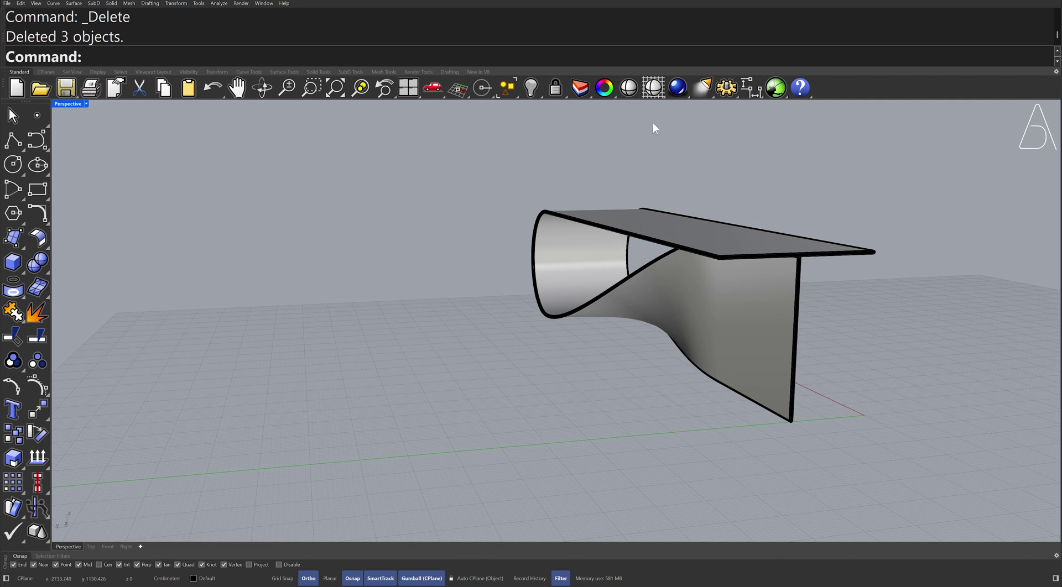
# Step: Switch the Perspective viewport to Rendered display and orbit around the bench
pyautogui.click(663, 96)
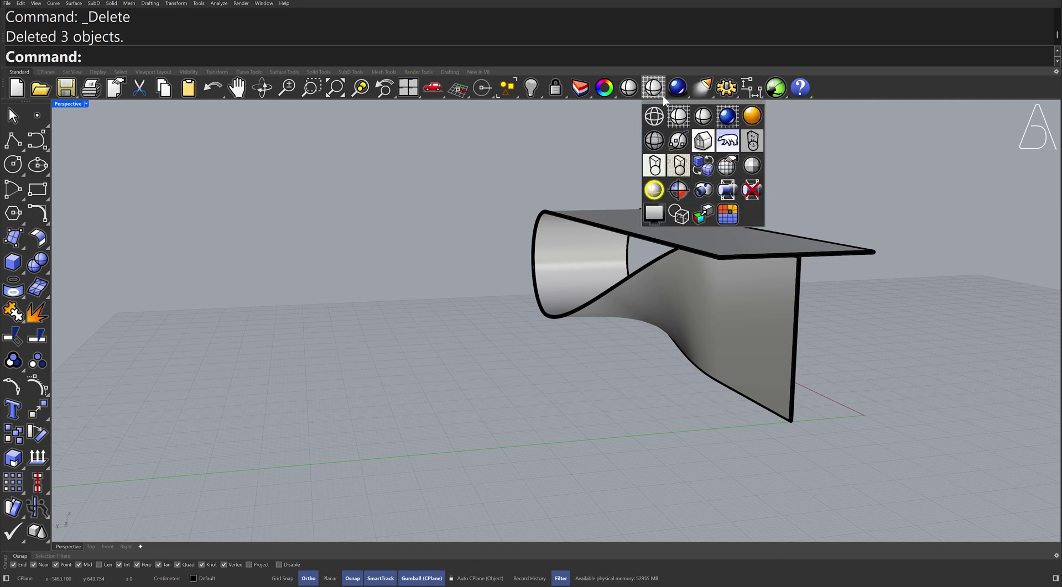
pyautogui.click(720, 122)
pyautogui.moveTo(683, 171); pyautogui.dragTo(563, 171, button='right')
# Step: Open the Materials panel from Render Tools, placed beside the bench and made taller
pyautogui.scroll(3, 514, 271)
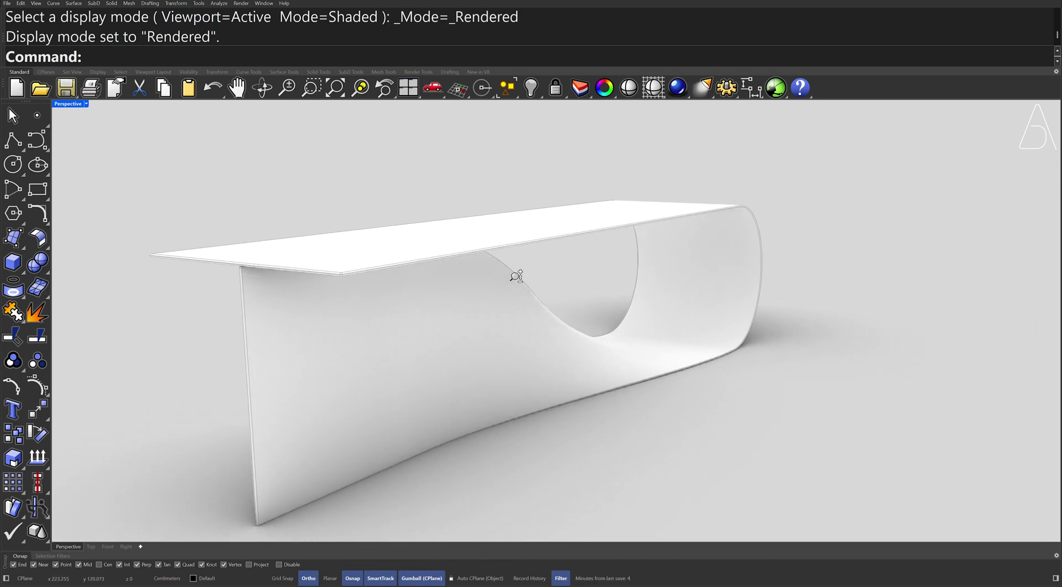
pyautogui.click(414, 72)
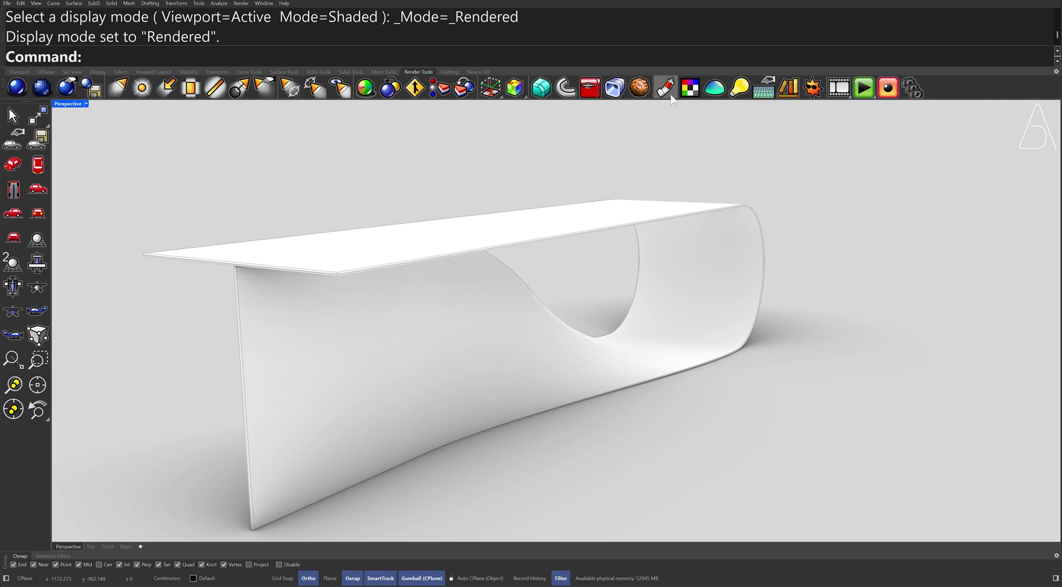
pyautogui.click(638, 87)
pyautogui.moveTo(713, 100); pyautogui.dragTo(877, 144)
pyautogui.moveTo(871, 220); pyautogui.dragTo(871, 336)
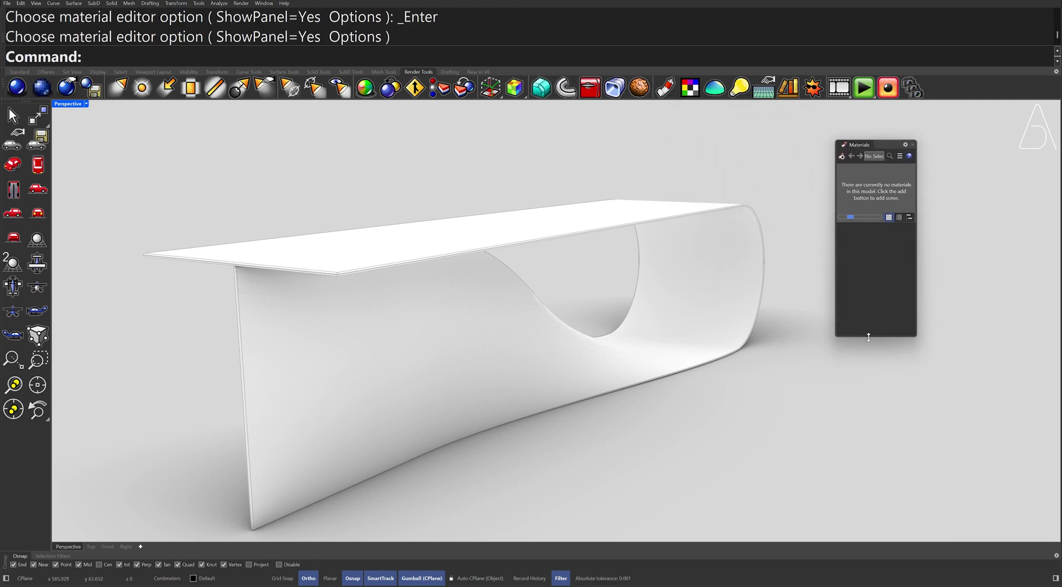
# Step: Create a new Paint material and assign it to the bench solid
pyautogui.click(840, 156)
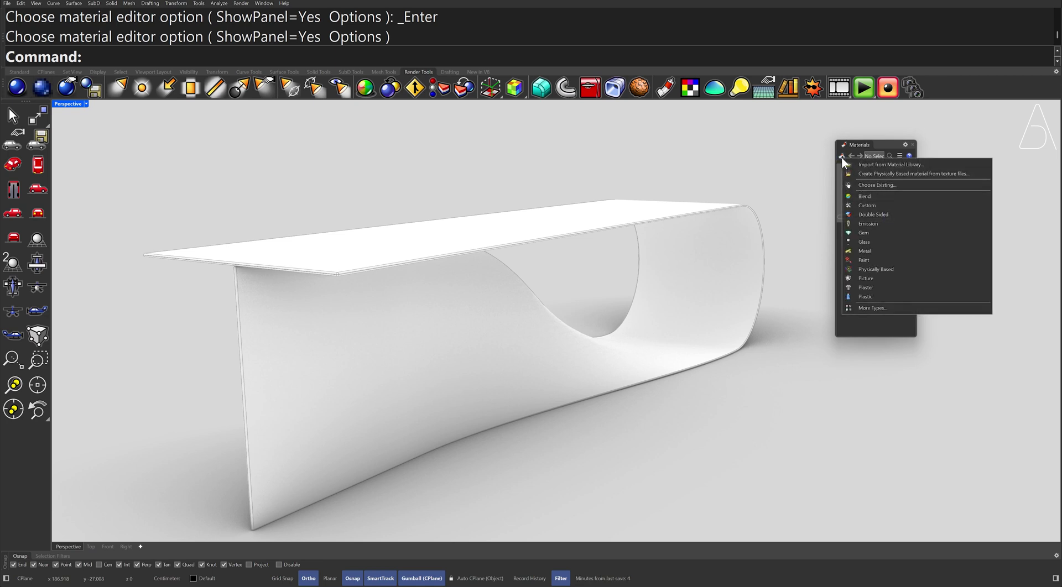
pyautogui.click(884, 259)
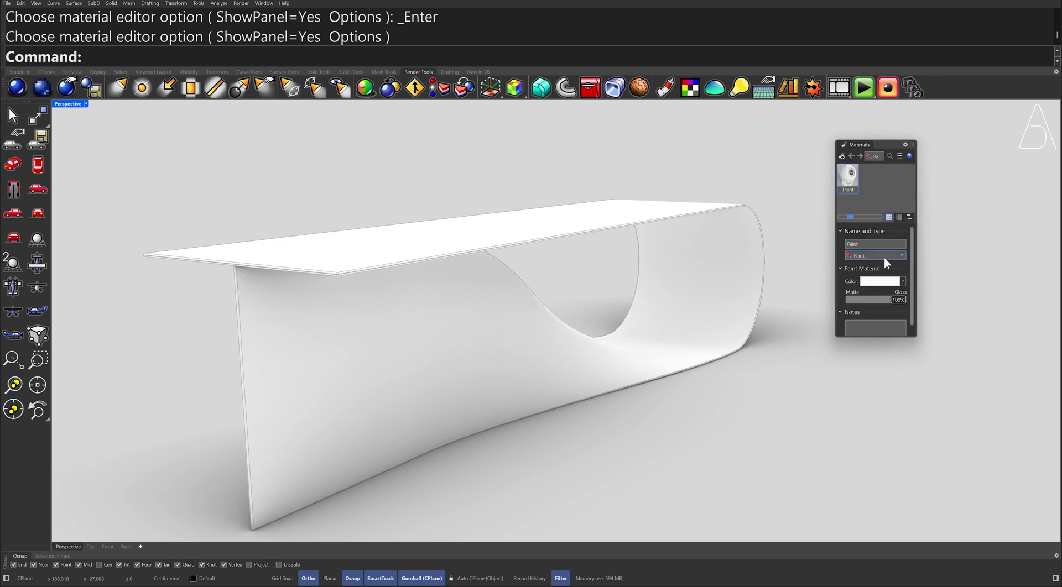
pyautogui.click(699, 237)
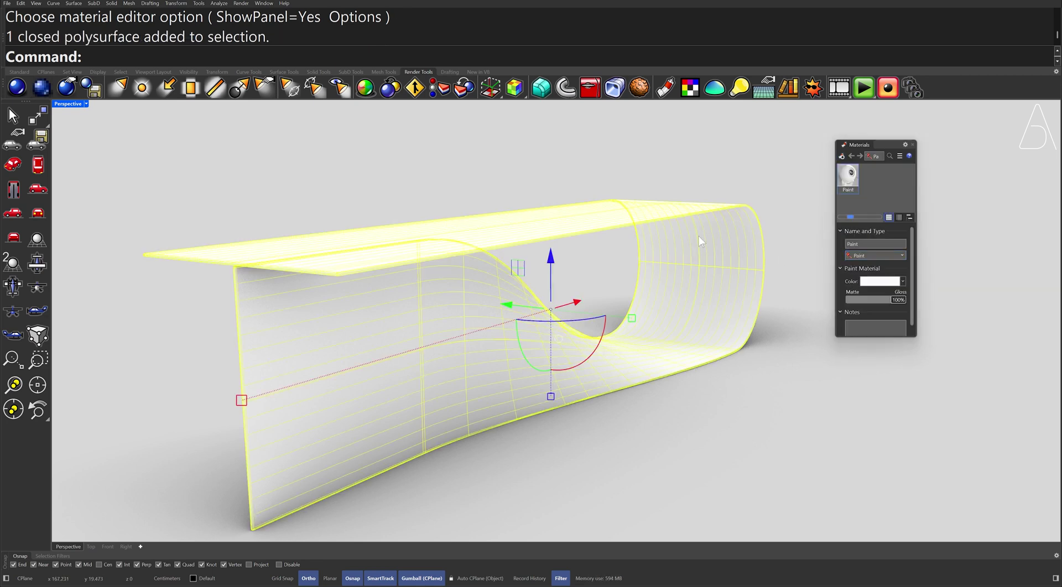
pyautogui.rightClick(844, 177)
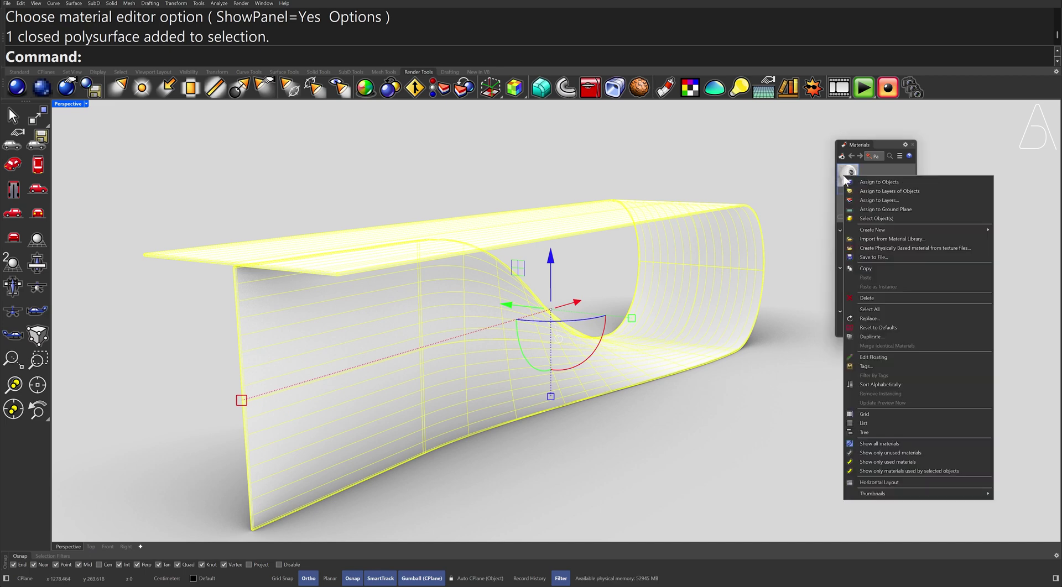
pyautogui.click(907, 182)
# Step: Set the Paint material's colour to orange
pyautogui.click(798, 217)
pyautogui.moveTo(799, 217); pyautogui.dragTo(745, 224, button='right')
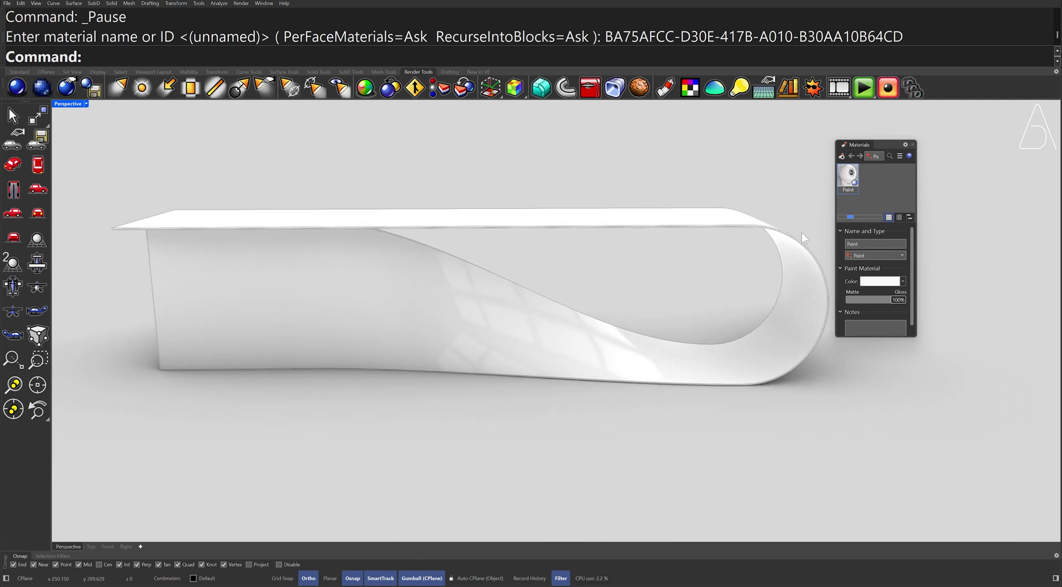
pyautogui.click(888, 282)
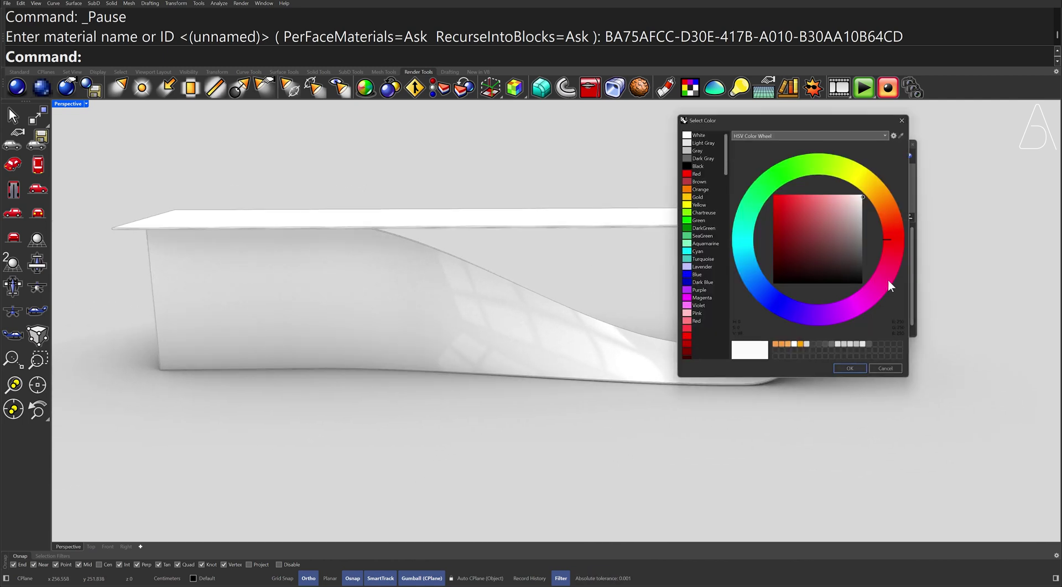
pyautogui.click(710, 190)
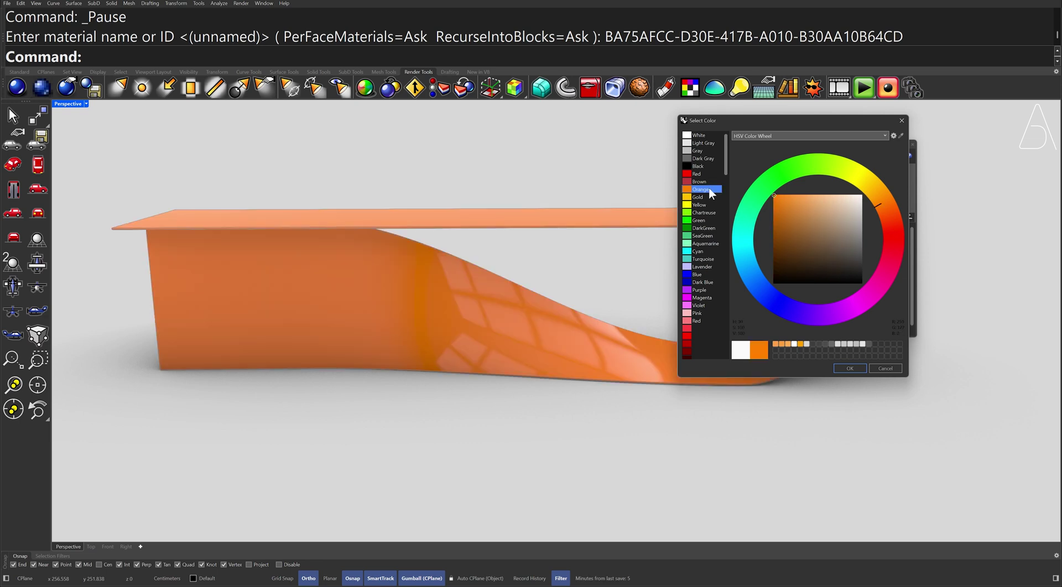